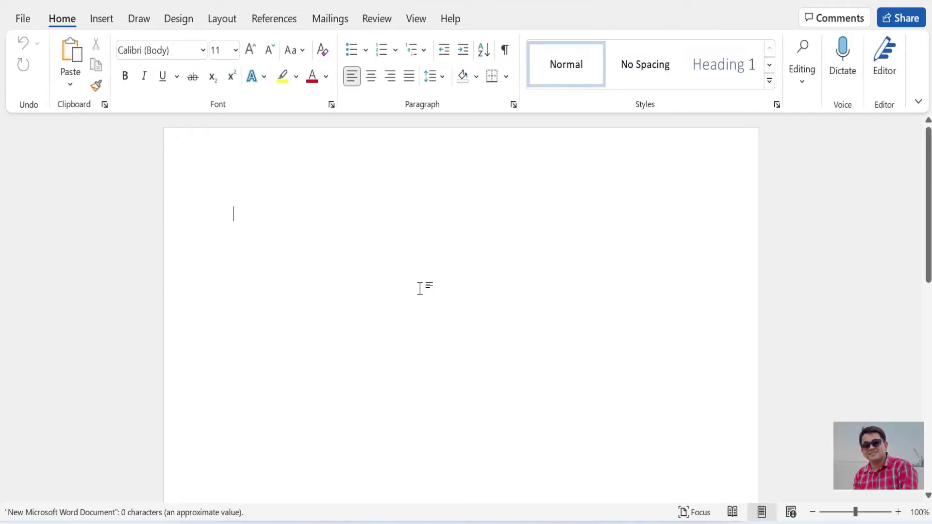
{"action": "left_click", "coordinate": [102, 19]}
{"action": "left_click", "coordinate": [160, 86]}
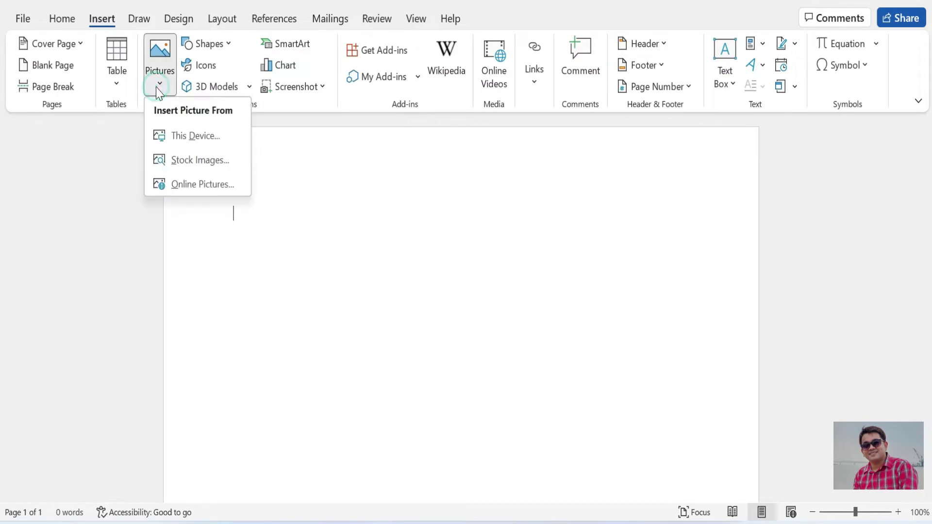
{"action": "left_click", "coordinate": [189, 135]}
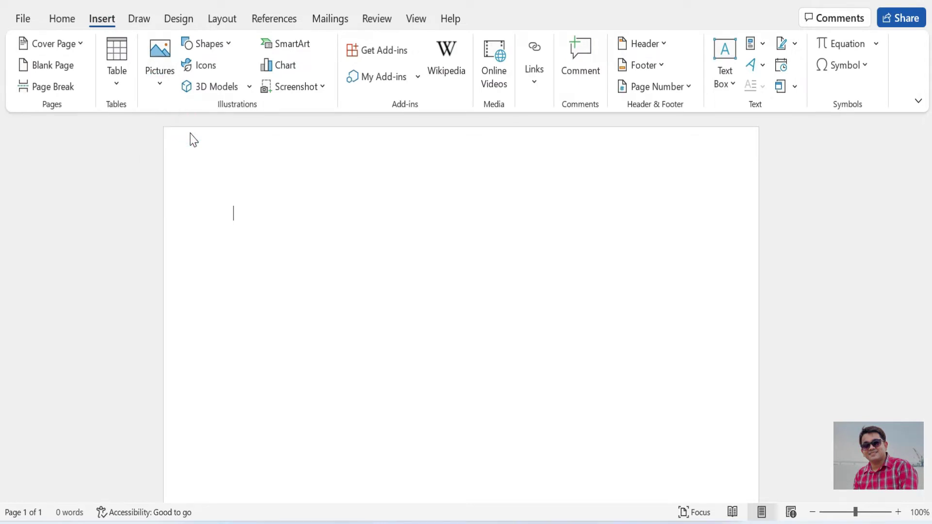
{"action": "left_click_drag", "start_coordinate": [115, 170], "coordinate": [123, 75]}
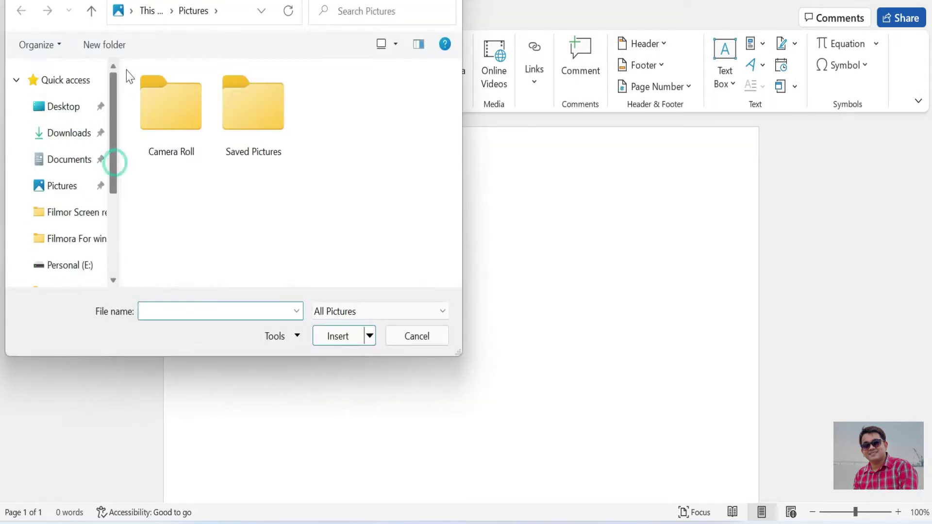
{"action": "left_click", "coordinate": [70, 132]}
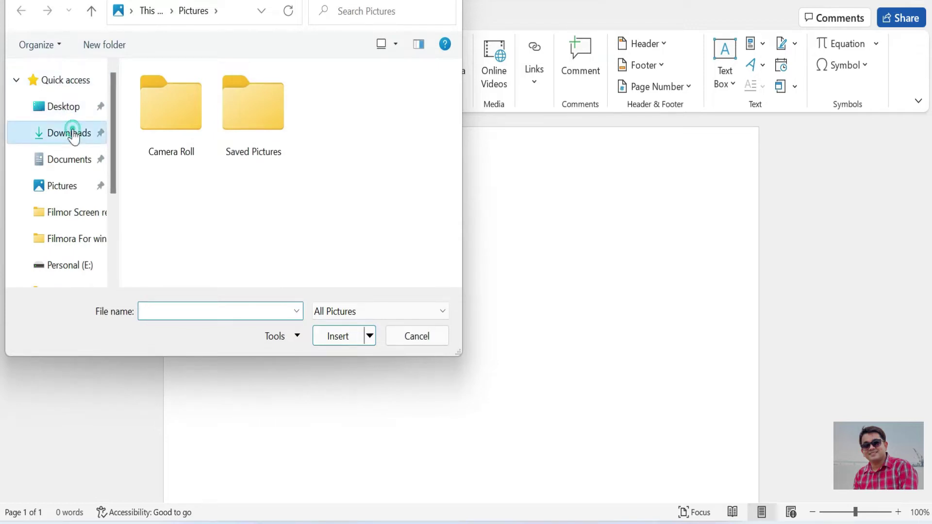
{"action": "left_click", "coordinate": [216, 172]}
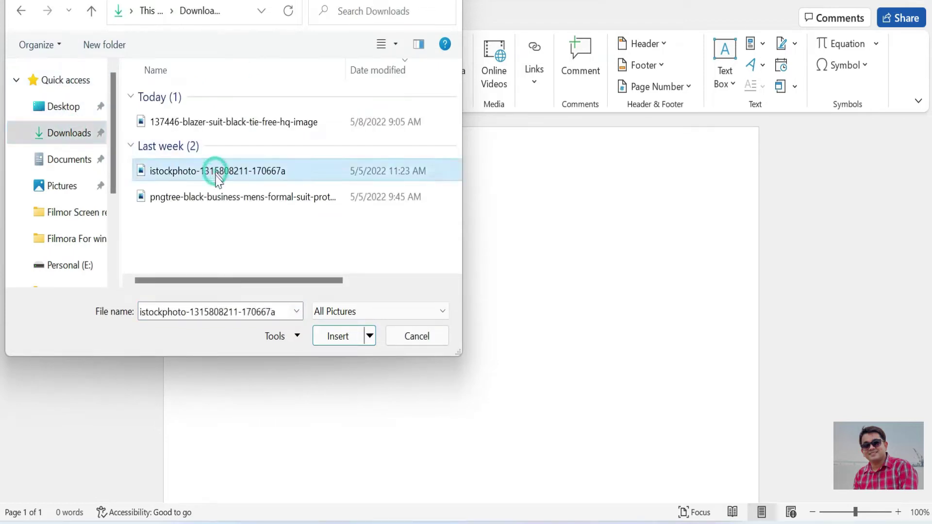
{"action": "left_click", "coordinate": [339, 335]}
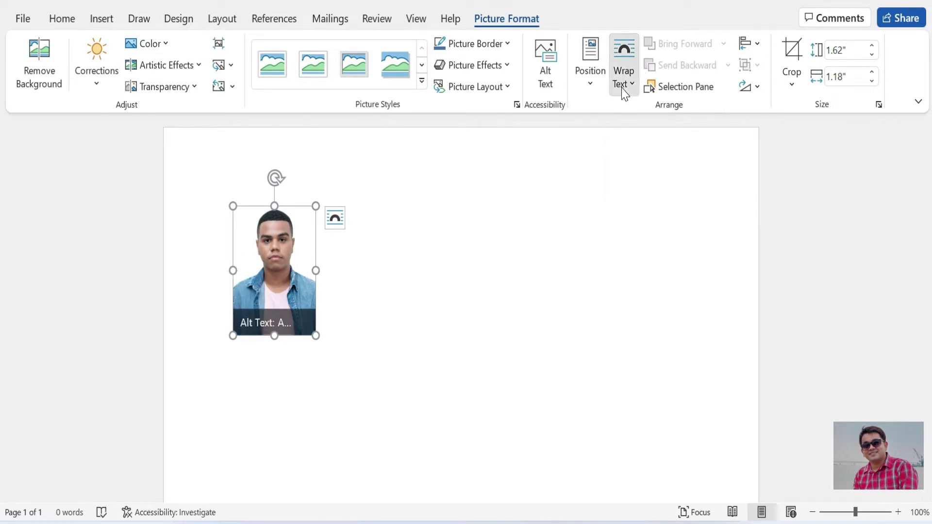
- Place the portrait in front of text near the middle of the page, enlarged to about 2.07 by 1.5 inches
{"action": "left_click", "coordinate": [623, 89]}
{"action": "left_click", "coordinate": [680, 249]}
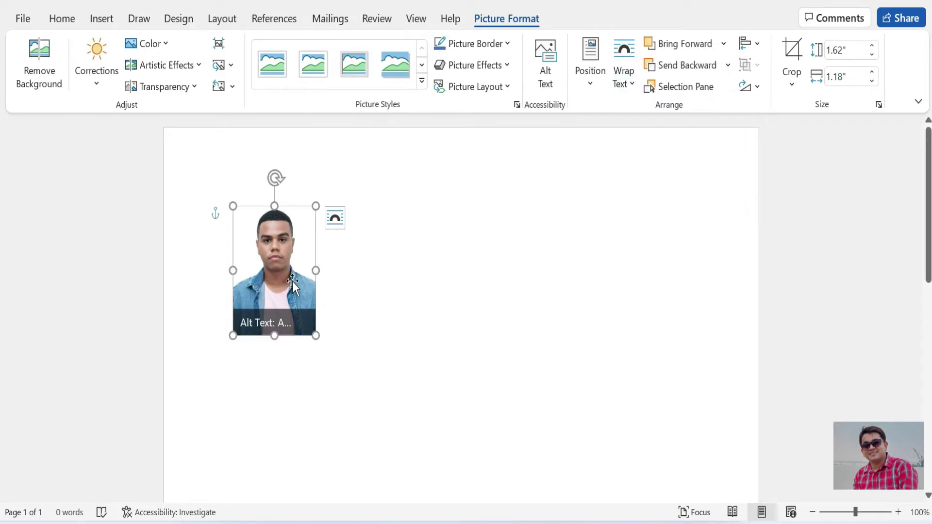
{"action": "left_click_drag", "start_coordinate": [314, 334], "coordinate": [339, 370]}
{"action": "left_click_drag", "start_coordinate": [293, 283], "coordinate": [470, 341]}
{"action": "left_click", "coordinate": [582, 327]}
{"action": "left_click", "coordinate": [476, 361]}
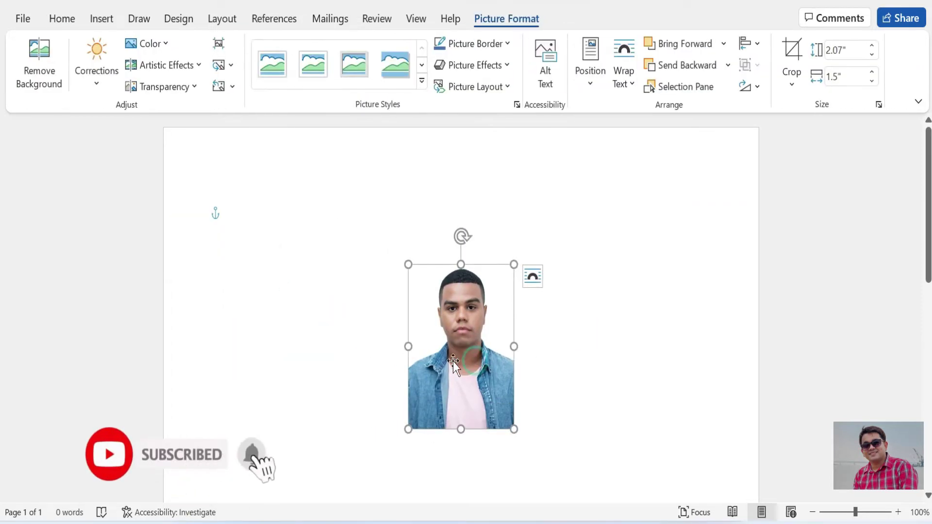
- Remove the portrait's background and clothing, marking the hair as an area to keep so only the head and neck remain
{"action": "left_click", "coordinate": [40, 78]}
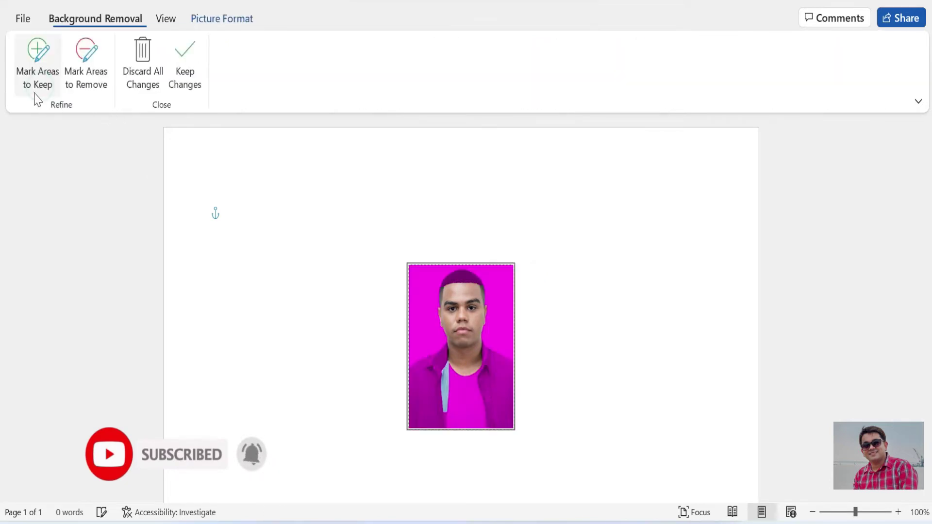
{"action": "left_click", "coordinate": [39, 80]}
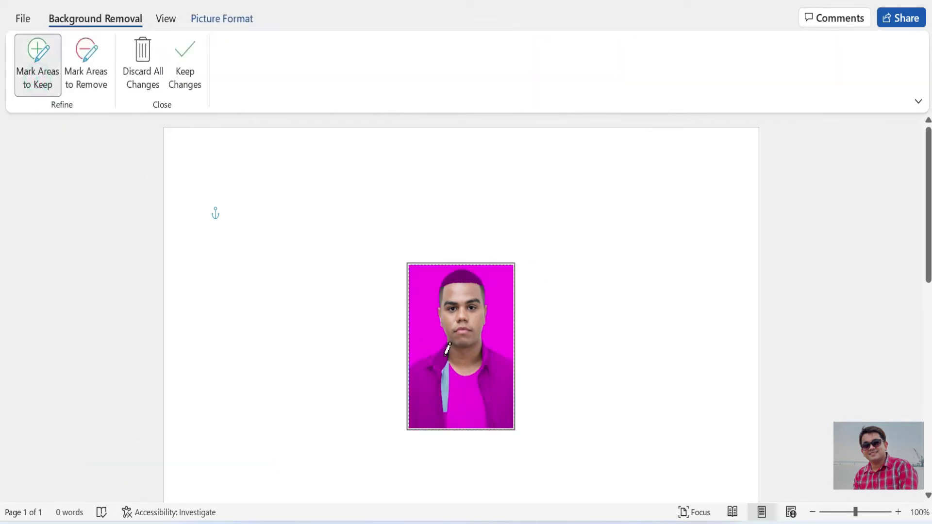
{"action": "left_click", "coordinate": [461, 271]}
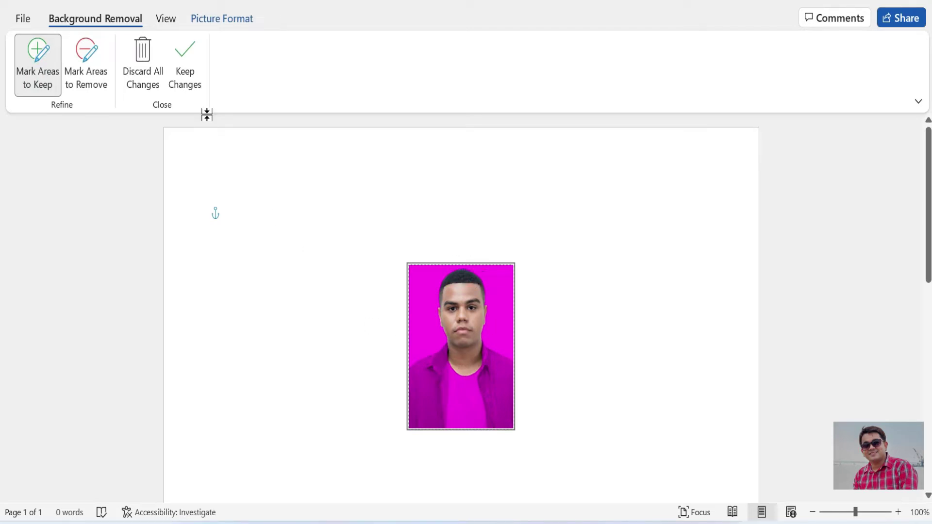
{"action": "left_click", "coordinate": [189, 82]}
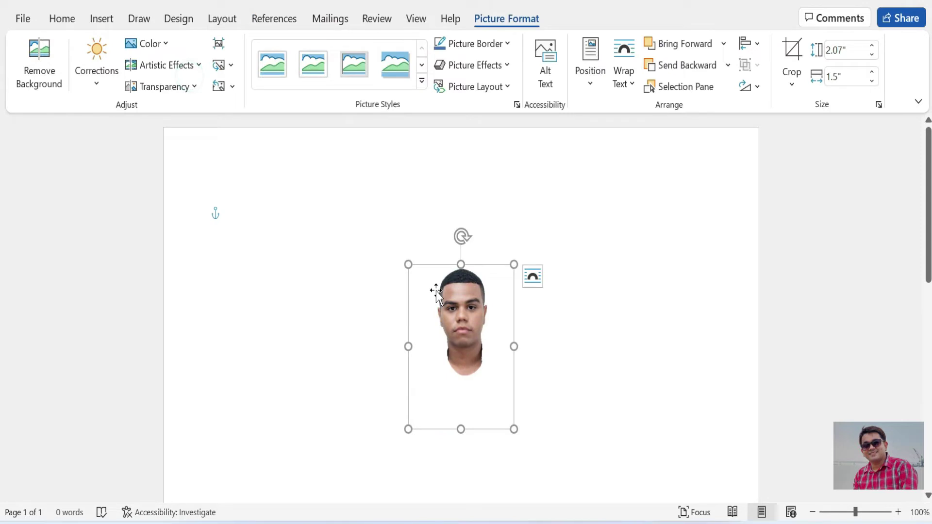
{"action": "left_click", "coordinate": [612, 367]}
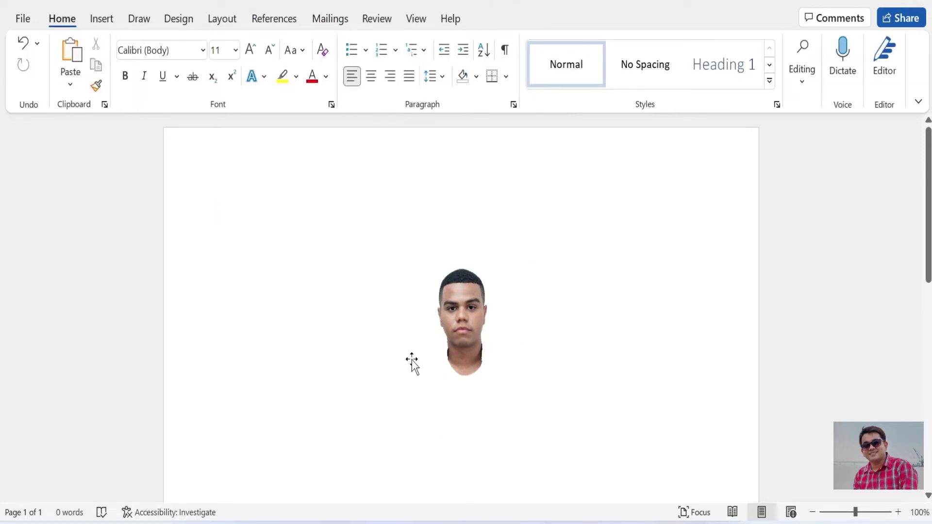
- Insert the suit picture 137446-blazer-suit-black-tie-free-hq-image from the Downloads folder
{"action": "left_click", "coordinate": [104, 19]}
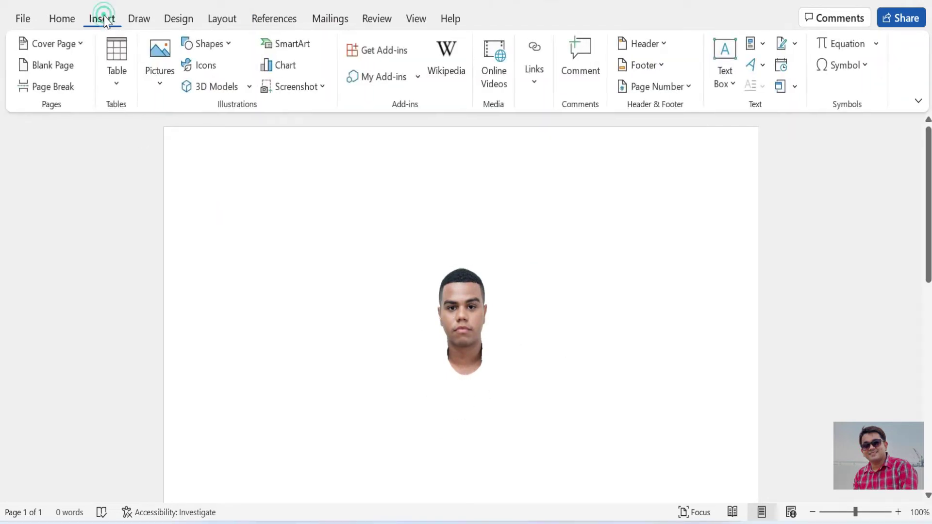
{"action": "left_click", "coordinate": [158, 85]}
{"action": "left_click", "coordinate": [187, 135]}
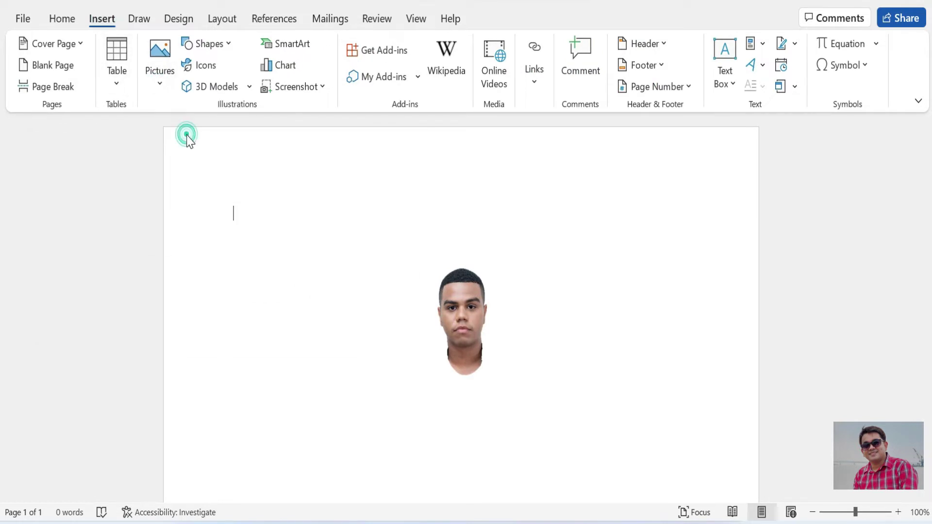
{"action": "left_click", "coordinate": [211, 125]}
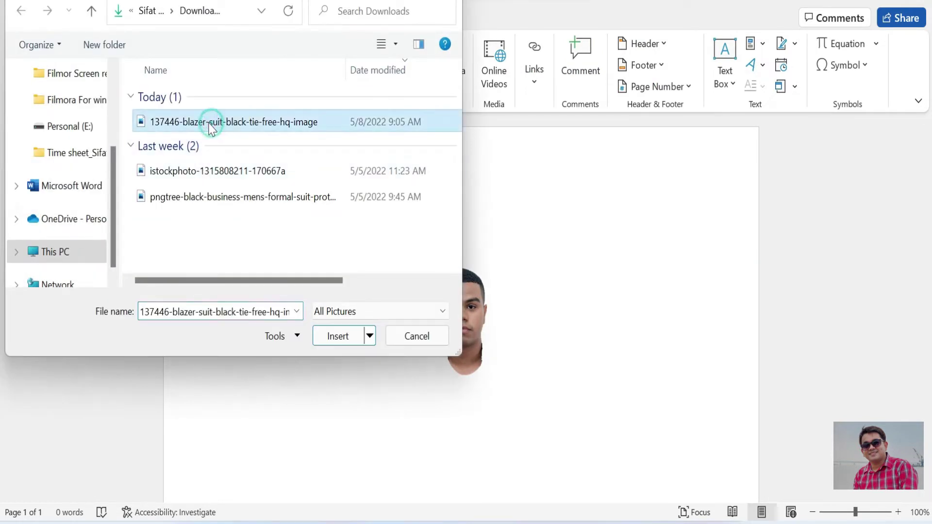
{"action": "left_click", "coordinate": [337, 336]}
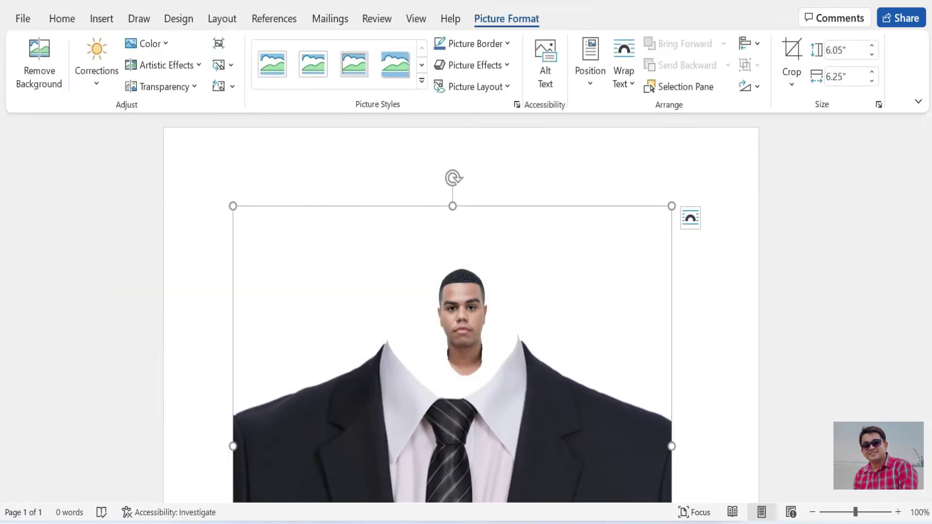
- Resize the suit picture, entering a height of 2 inches and a width of 1.5 inches
{"action": "left_click", "coordinate": [844, 50]}
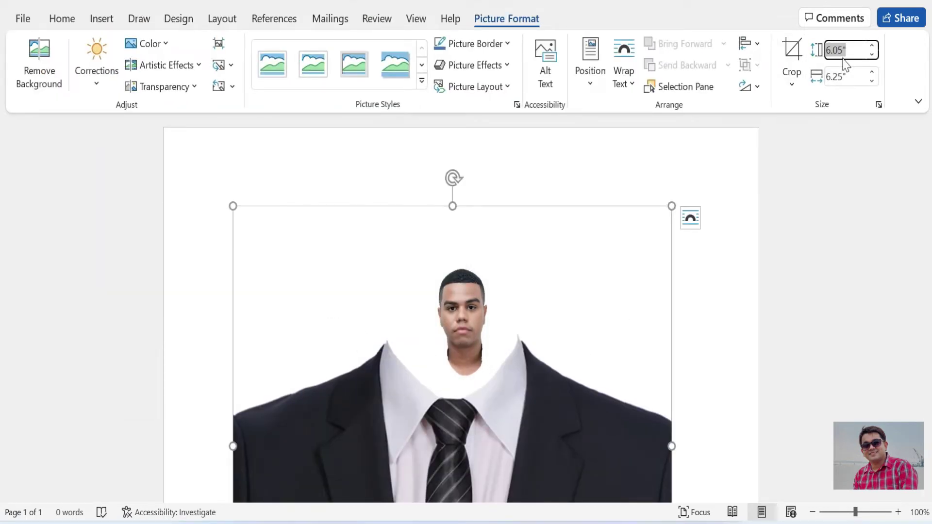
{"action": "key", "text": "Home"}
{"action": "key", "text": "Tab"}
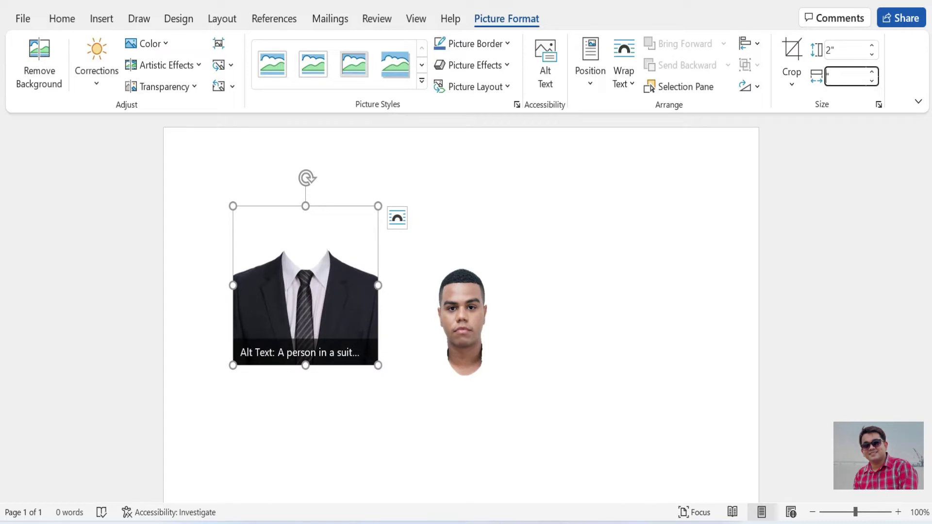
{"action": "type", "text": "1.5"}
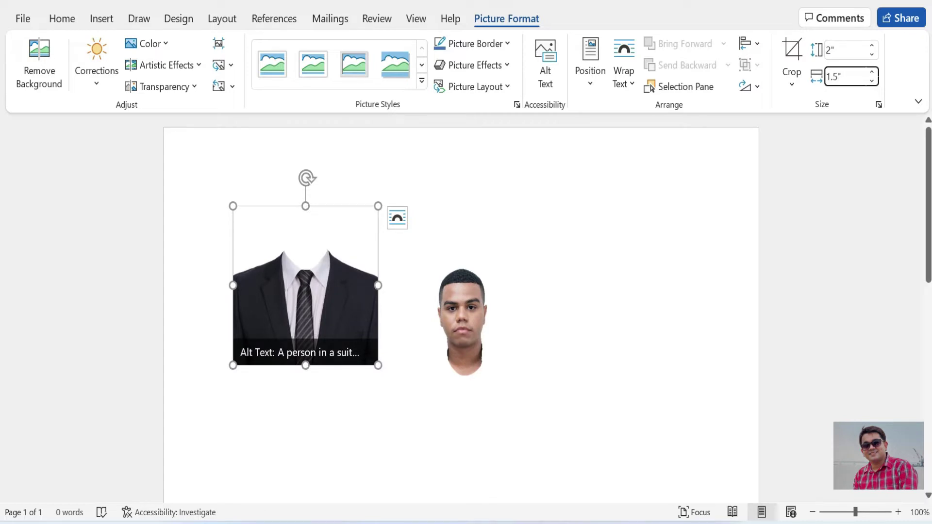
{"action": "key", "text": "Return"}
{"action": "left_click", "coordinate": [513, 305]}
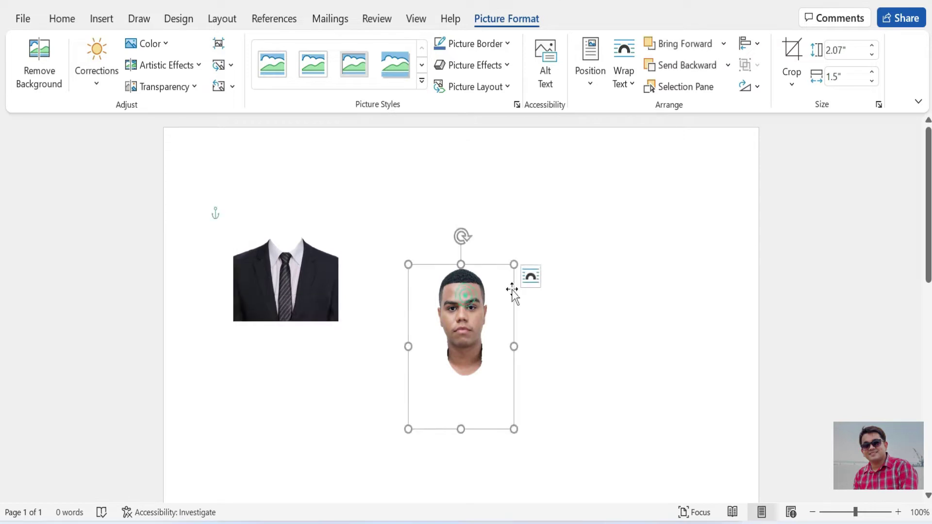
- Set the suit picture's text wrapping to In Front of Text
{"action": "left_click", "coordinate": [323, 284]}
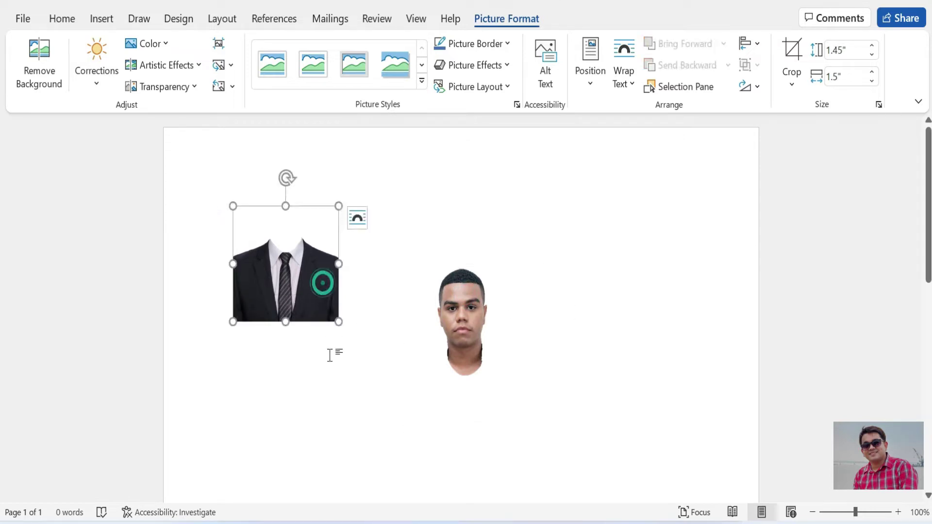
{"action": "scroll", "coordinate": [333, 354], "scroll_direction": "down", "scroll_amount": 3}
{"action": "left_click", "coordinate": [359, 297]}
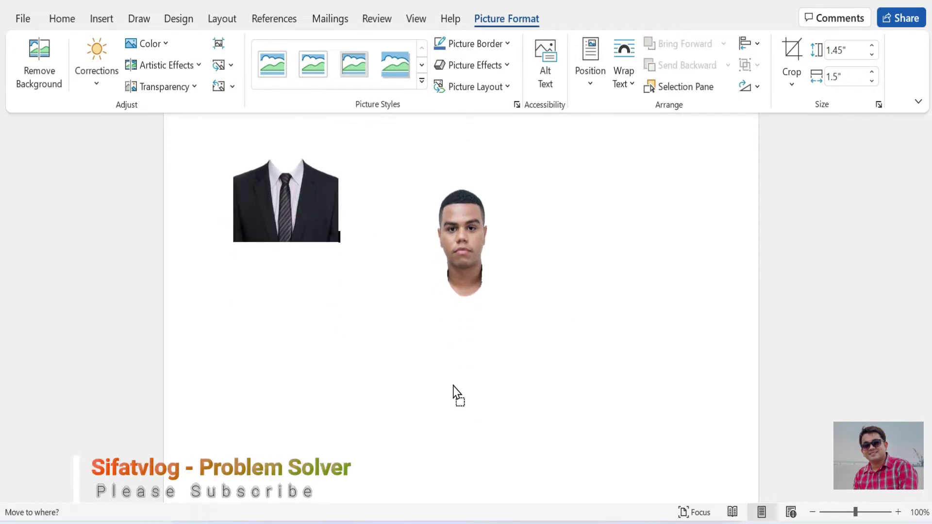
{"action": "left_click", "coordinate": [302, 214]}
{"action": "left_click", "coordinate": [626, 88]}
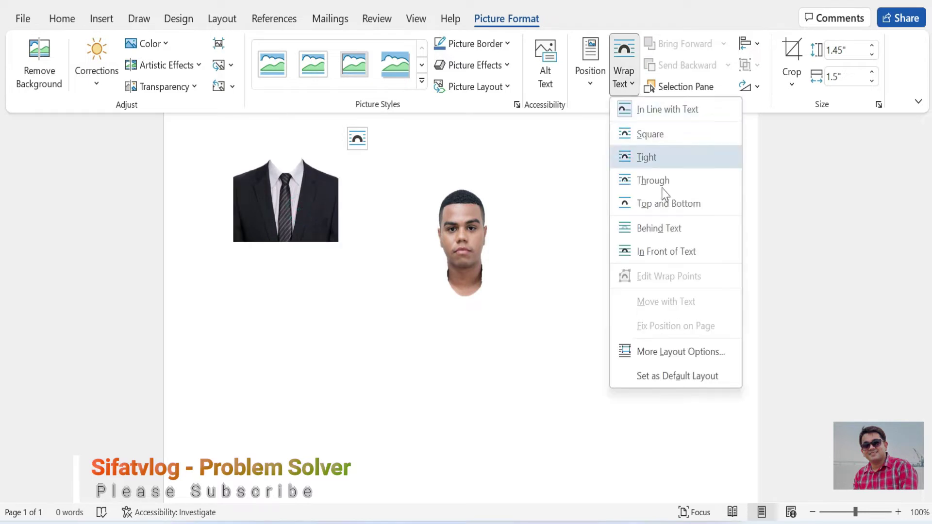
{"action": "left_click", "coordinate": [676, 249]}
- Move the suit picture beneath the cut-out head and enlarge it slightly so the collar fits the neck
{"action": "left_click_drag", "start_coordinate": [302, 209], "coordinate": [472, 320]}
{"action": "left_click_drag", "start_coordinate": [514, 376], "coordinate": [520, 383]}
{"action": "left_click_drag", "start_coordinate": [477, 325], "coordinate": [477, 295]}
{"action": "left_click", "coordinate": [593, 314]}
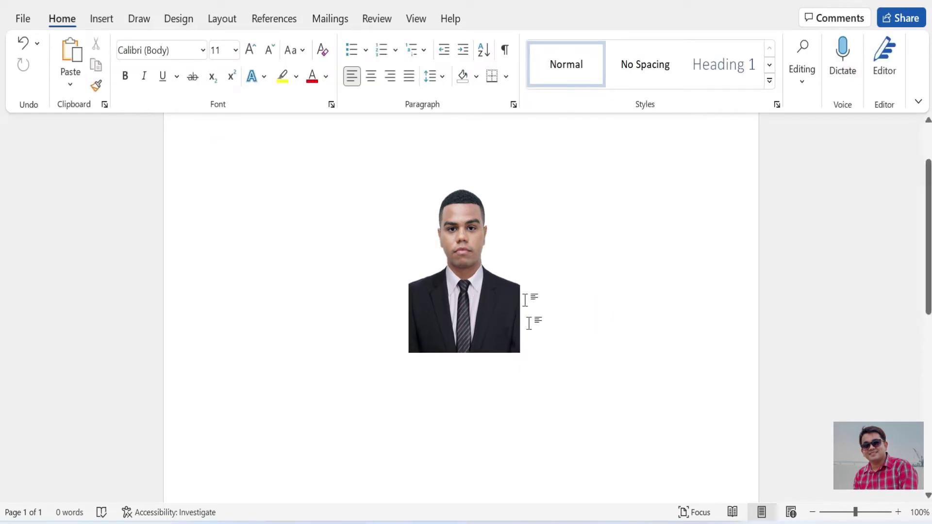
- Select both the head and suit pictures and group them into one object
{"action": "left_click", "coordinate": [490, 238]}
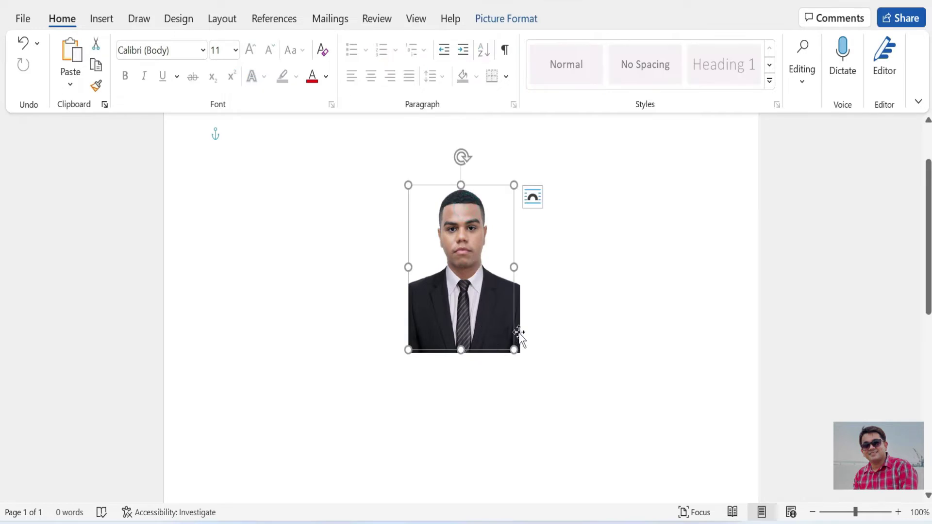
{"action": "left_click", "coordinate": [518, 332], "text": "ctrl"}
{"action": "left_click", "coordinate": [504, 338]}
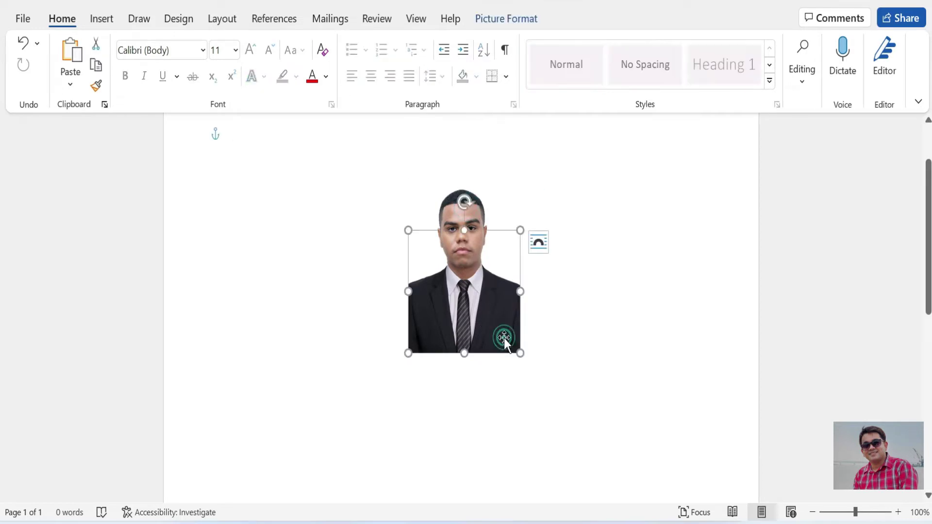
{"action": "left_click", "coordinate": [473, 218], "text": "ctrl"}
{"action": "right_click", "coordinate": [473, 219]}
{"action": "mouse_move", "coordinate": [554, 287]}
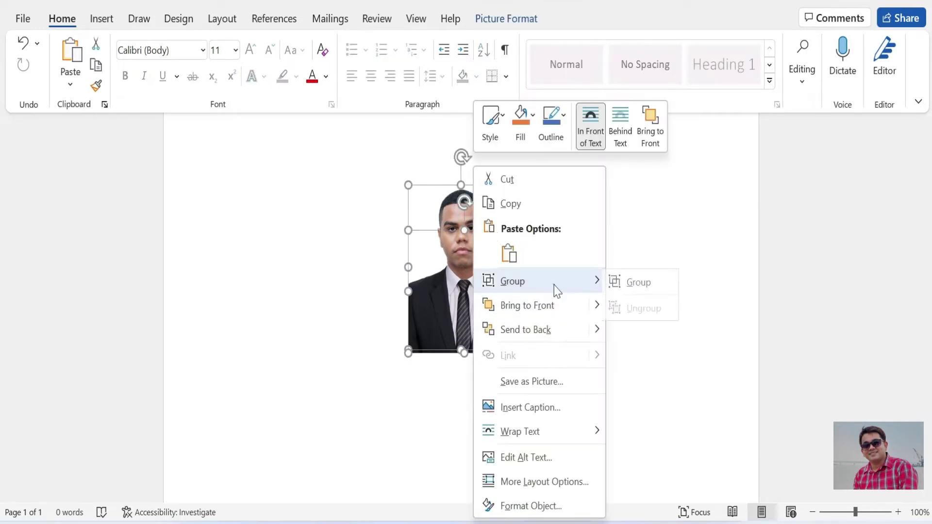
{"action": "left_click", "coordinate": [640, 287]}
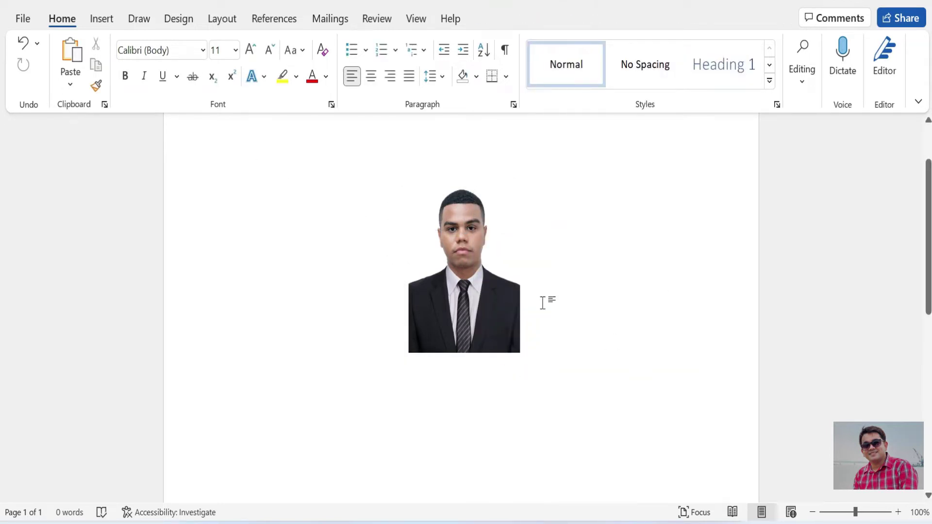
- Draw a rectangle about 2.2 inches high and 1.6 inches wide over the grouped portrait
{"action": "left_click", "coordinate": [102, 19]}
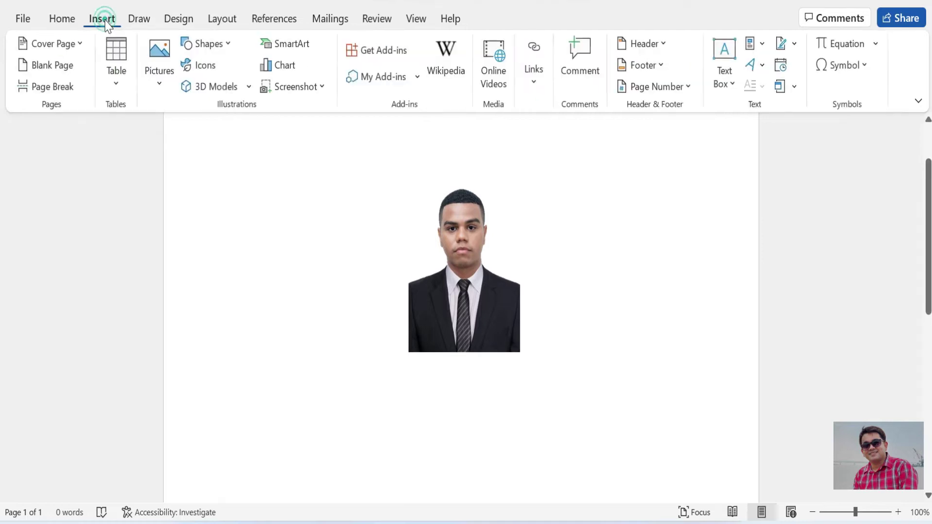
{"action": "left_click", "coordinate": [230, 49]}
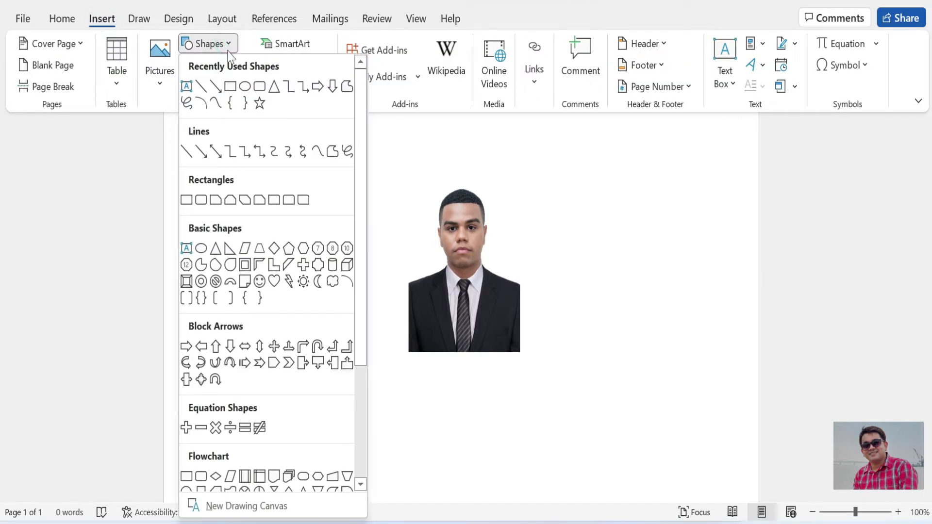
{"action": "left_click", "coordinate": [229, 86]}
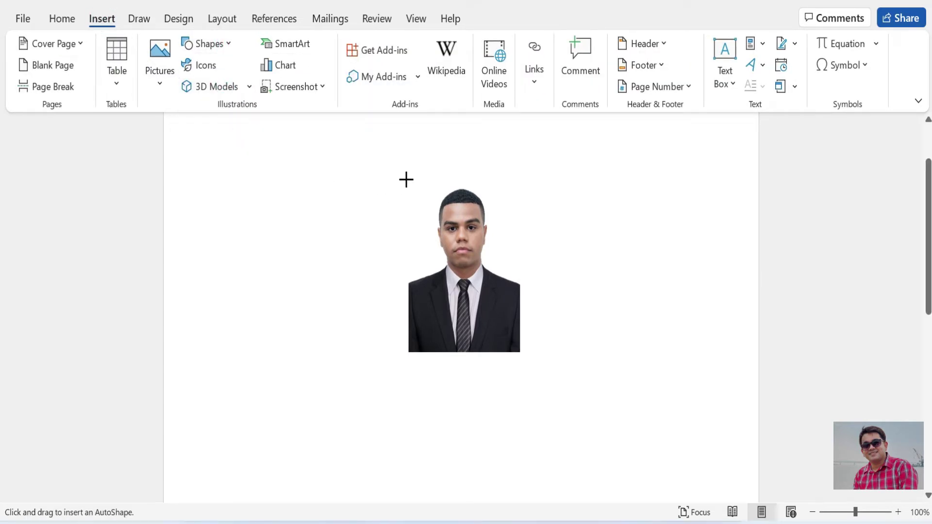
{"action": "mouse_move", "coordinate": [405, 177]}
{"action": "left_mouse_down"}
{"action": "mouse_move", "coordinate": [418, 261]}
{"action": "mouse_move", "coordinate": [444, 323]}
{"action": "mouse_move", "coordinate": [519, 352]}
{"action": "left_mouse_up"}
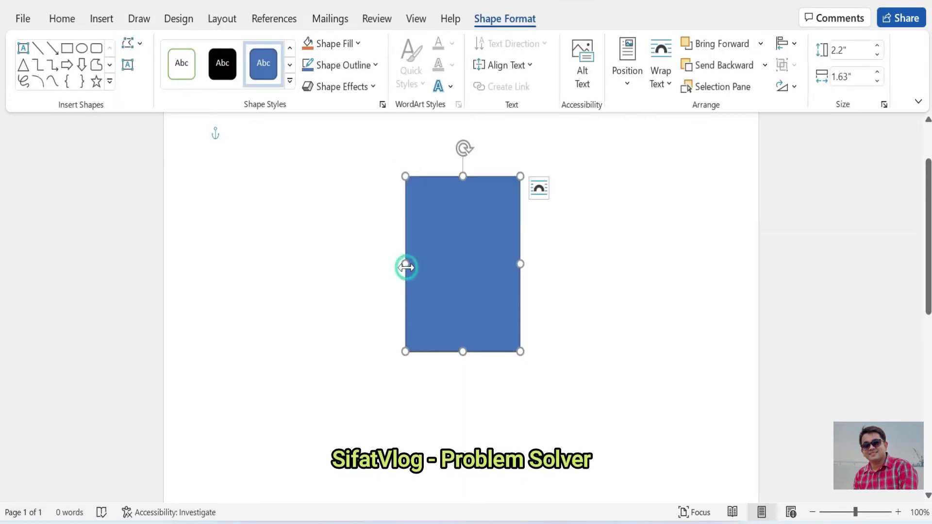
{"action": "left_click_drag", "start_coordinate": [409, 267], "coordinate": [408, 267]}
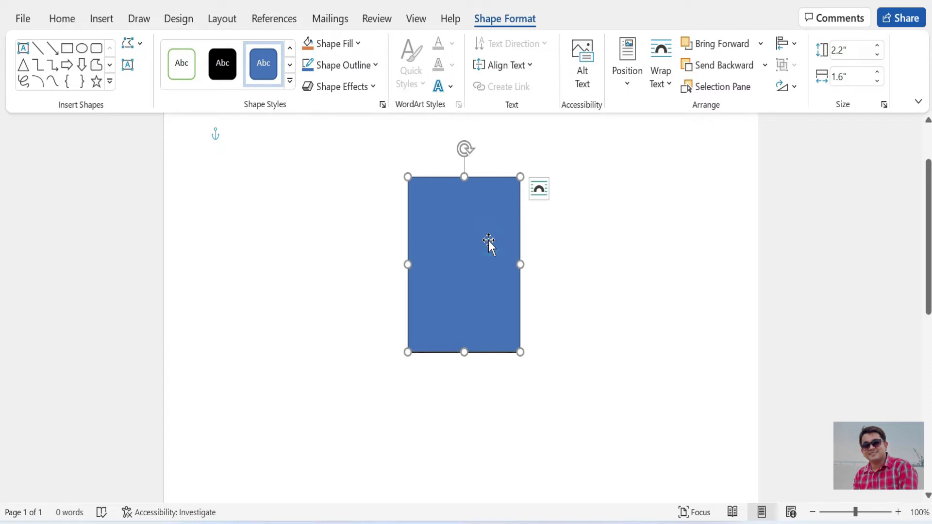
- Try the dark green theme colour as the rectangle's fill
{"action": "left_click", "coordinate": [359, 44]}
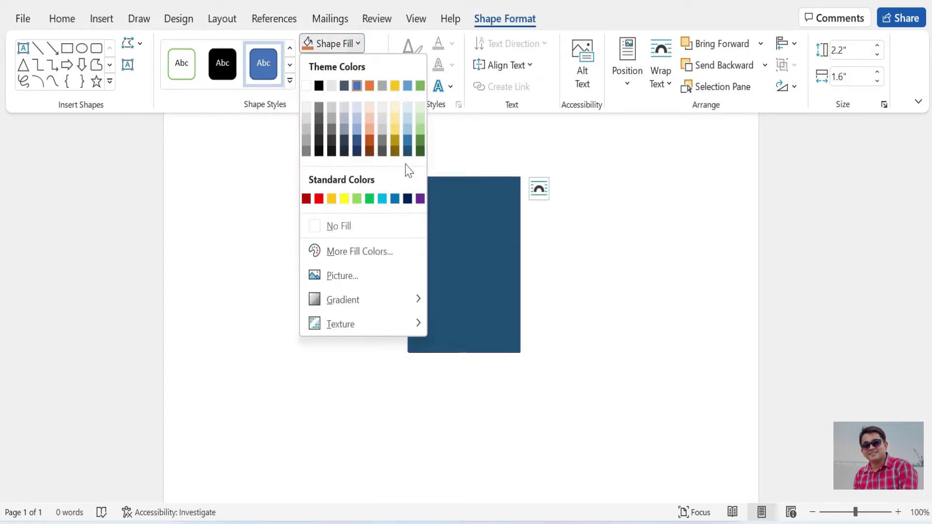
{"action": "left_click", "coordinate": [421, 141]}
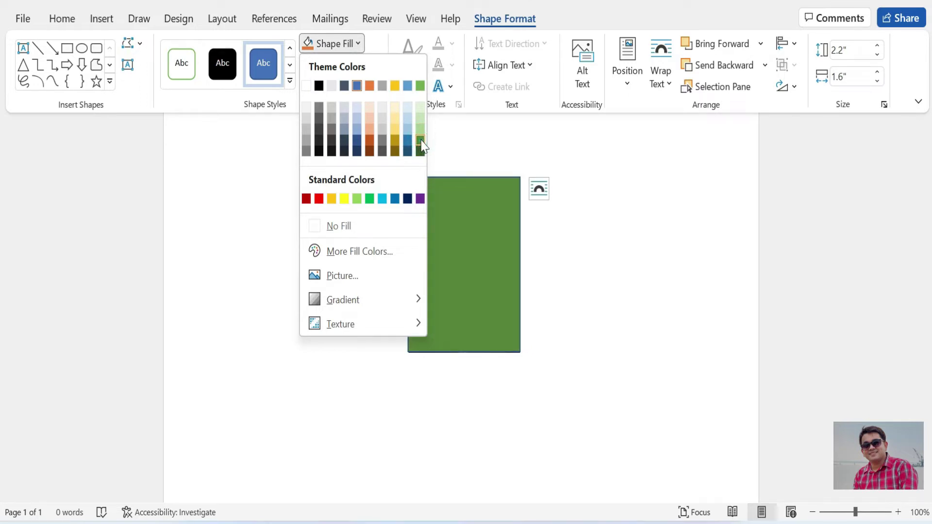
{"action": "left_click", "coordinate": [421, 144]}
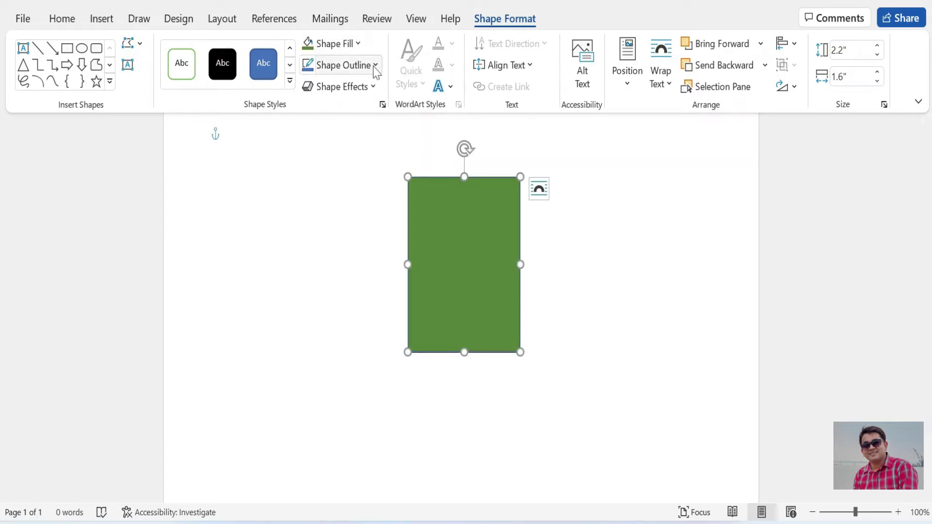
- Fill the rectangle with the standard blue and send it behind text so it sits beneath the portrait
{"action": "left_click", "coordinate": [358, 43]}
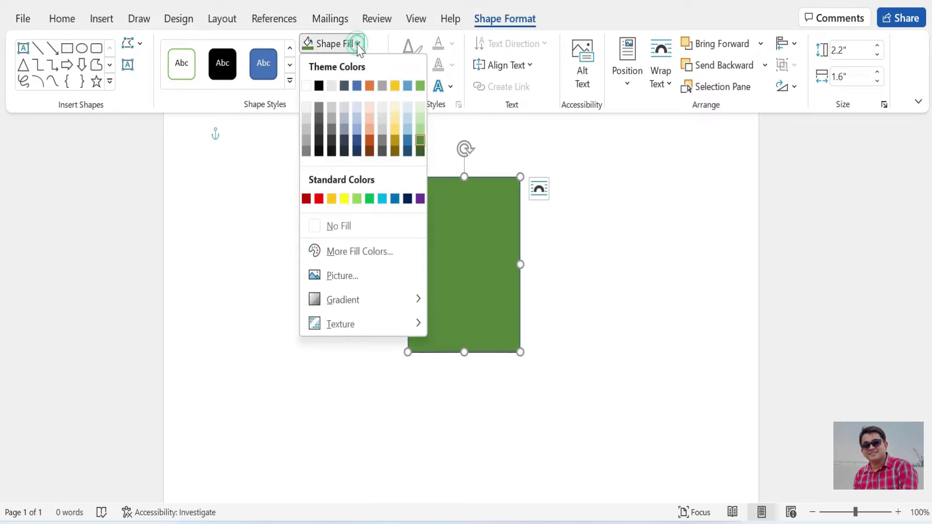
{"action": "left_click", "coordinate": [394, 199]}
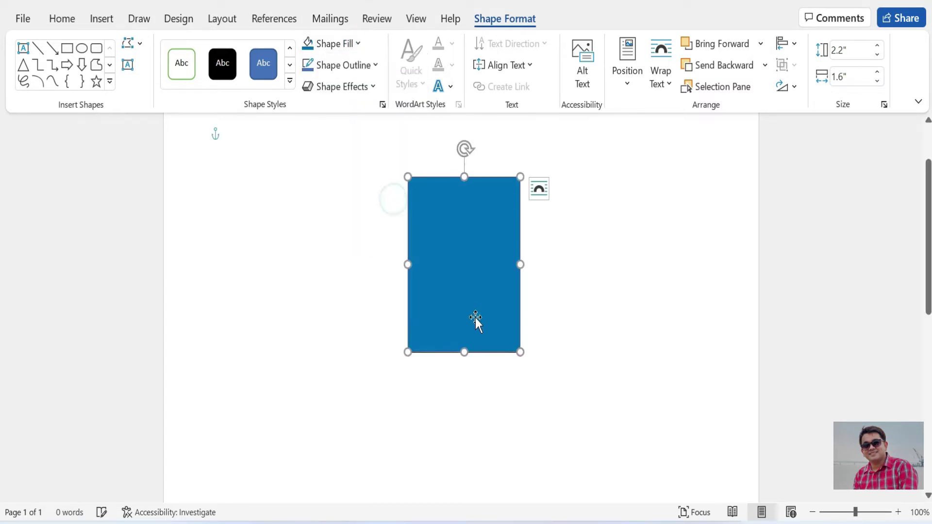
{"action": "right_click", "coordinate": [474, 271]}
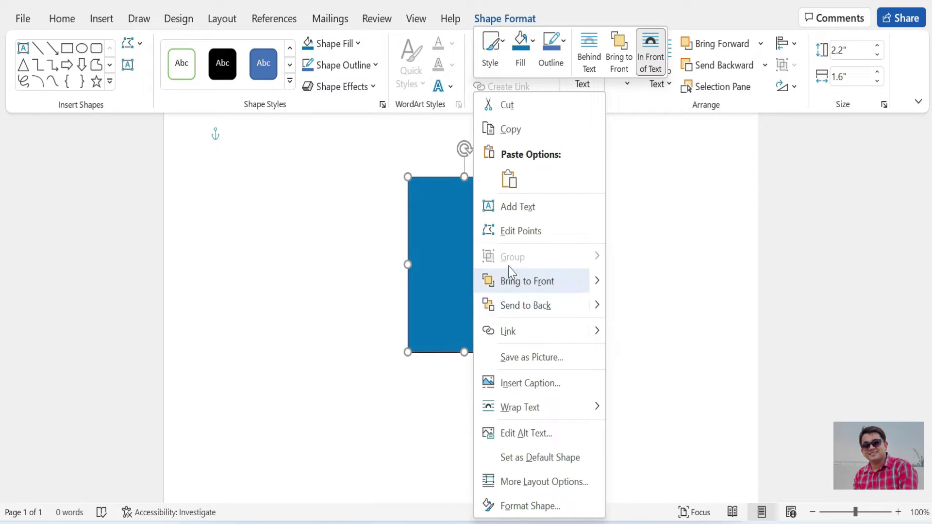
{"action": "left_click", "coordinate": [452, 243]}
{"action": "right_click", "coordinate": [451, 243]}
{"action": "mouse_move", "coordinate": [575, 306]}
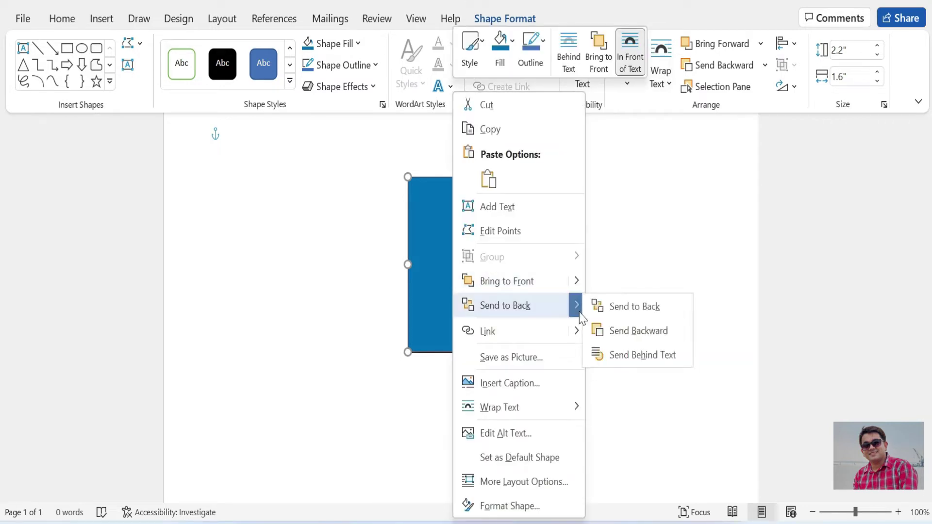
{"action": "left_click", "coordinate": [631, 360]}
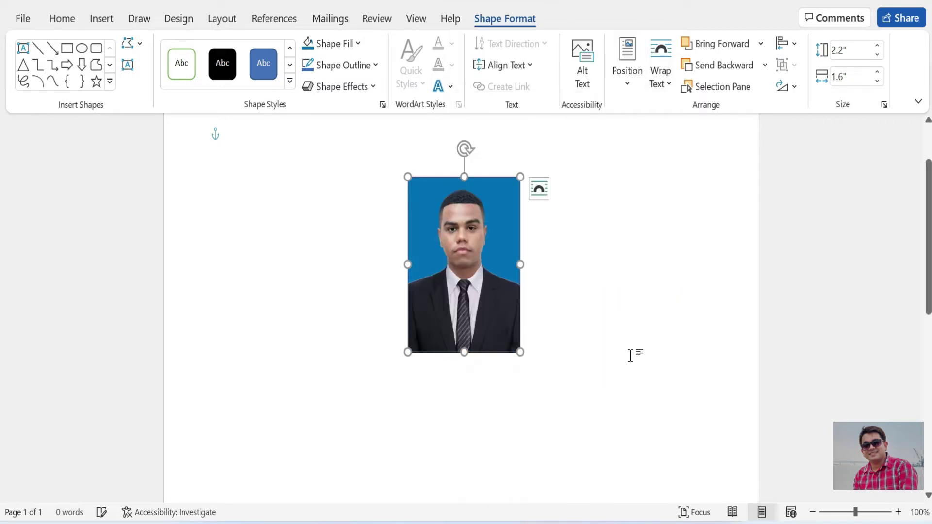
{"action": "left_click", "coordinate": [615, 310]}
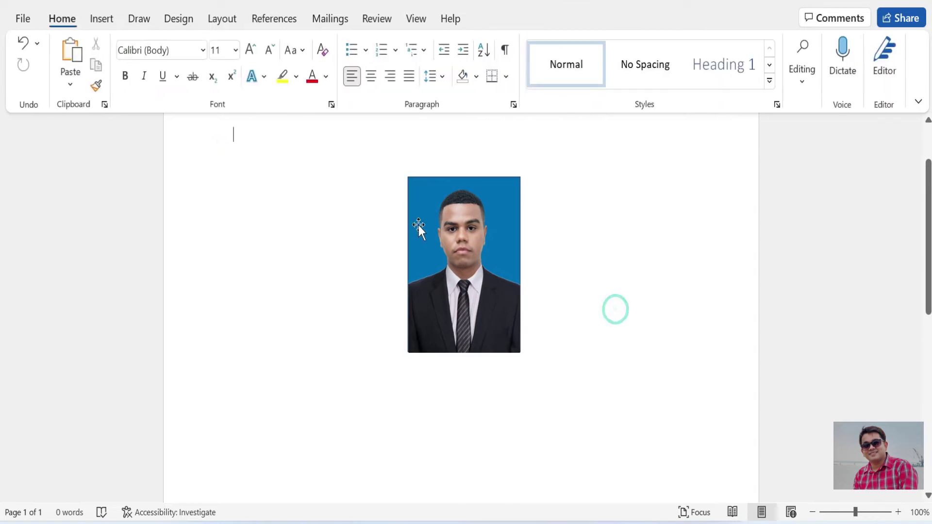
- Lower the blue rectangle's upper edge to make it about 2.1 inches high
{"action": "left_click", "coordinate": [500, 194]}
{"action": "left_click", "coordinate": [489, 177]}
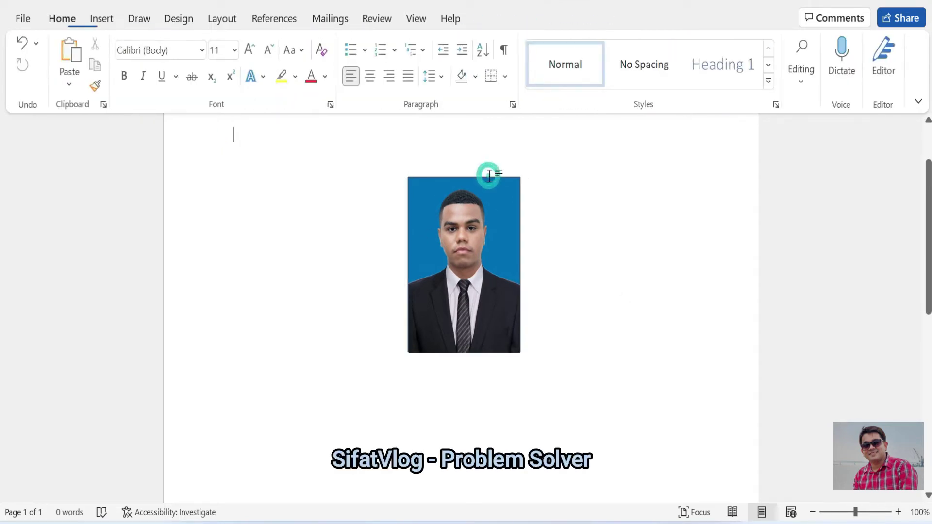
{"action": "left_click", "coordinate": [491, 179]}
{"action": "left_click_drag", "start_coordinate": [464, 177], "coordinate": [466, 185]}
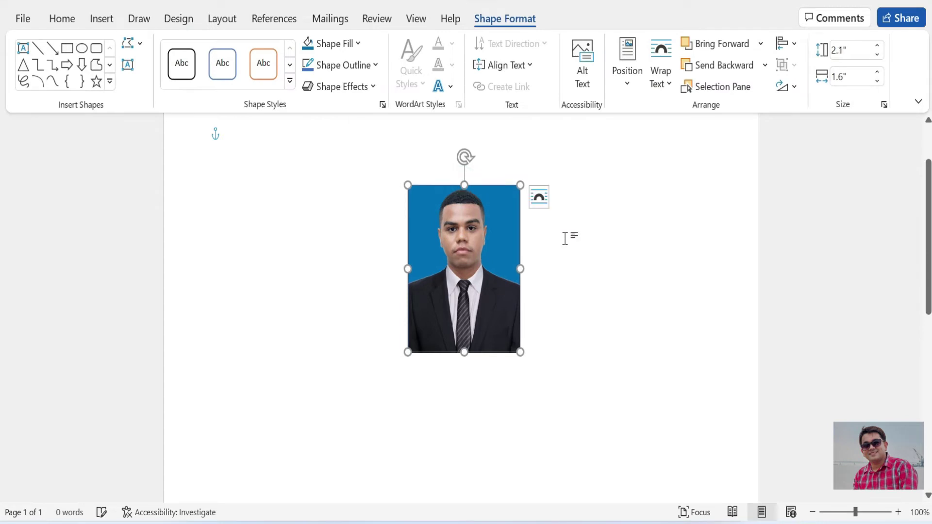
{"action": "left_click", "coordinate": [586, 261]}
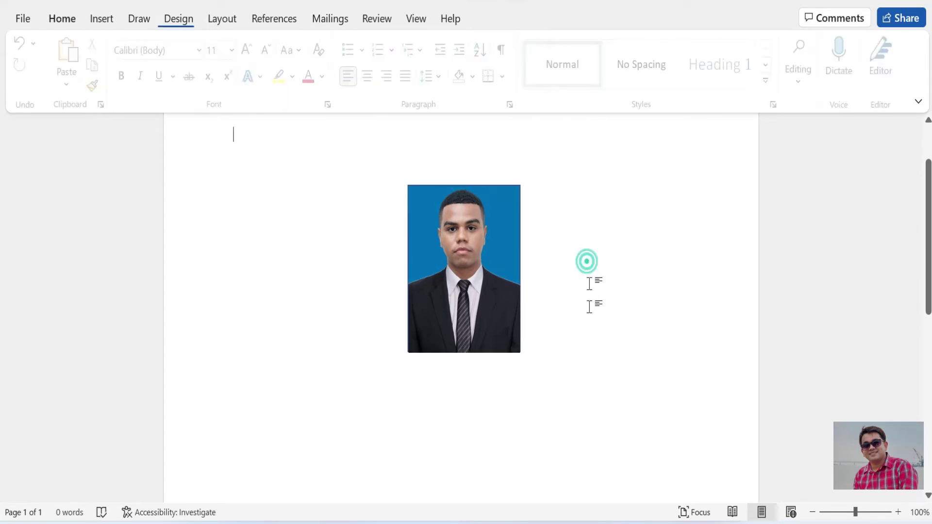
- Send the blue rectangle to the back, behind the head-and-suit portrait
{"action": "left_click", "coordinate": [501, 328]}
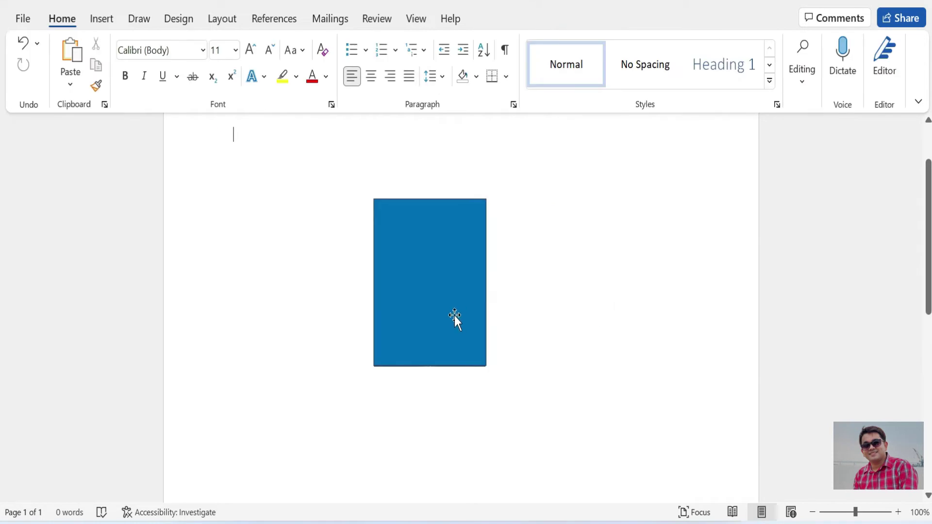
{"action": "left_click", "coordinate": [453, 316]}
{"action": "right_click", "coordinate": [455, 316]}
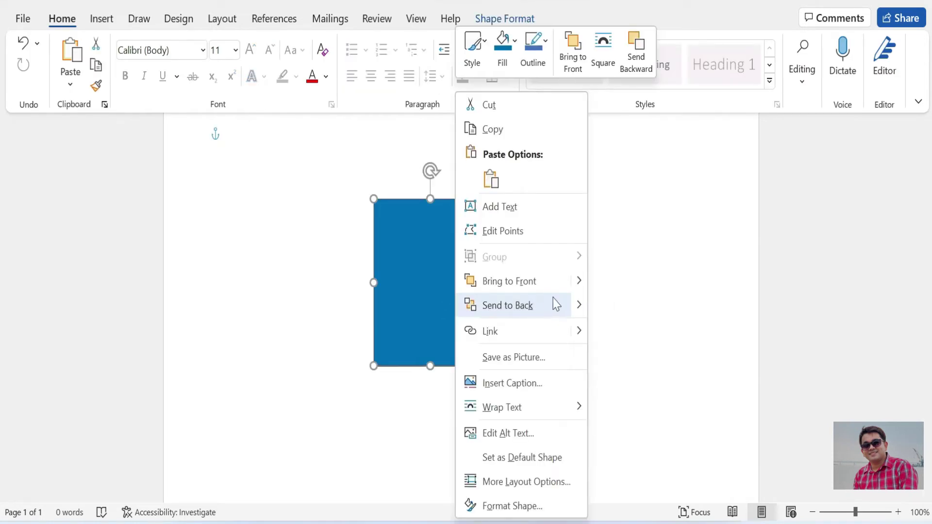
{"action": "mouse_move", "coordinate": [575, 305]}
{"action": "left_click", "coordinate": [637, 307]}
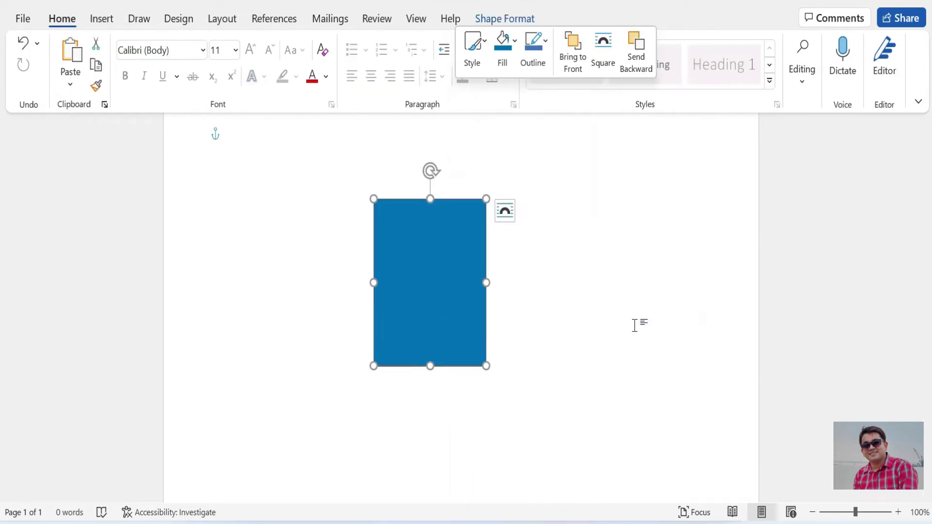
- Select the portrait together with the blue background rectangle and group them into one photo
{"action": "left_click", "coordinate": [441, 271], "text": "ctrl"}
{"action": "right_click", "coordinate": [441, 271]}
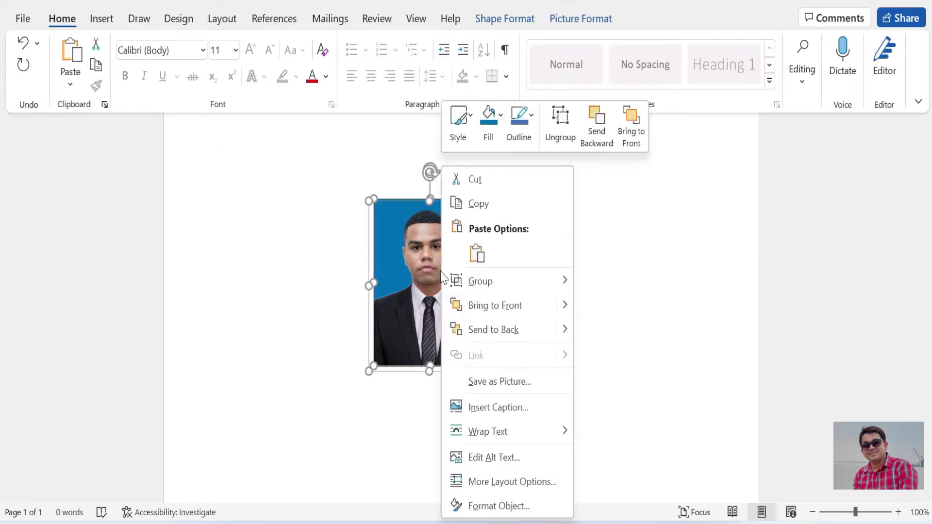
{"action": "mouse_move", "coordinate": [559, 281]}
{"action": "left_click", "coordinate": [602, 283]}
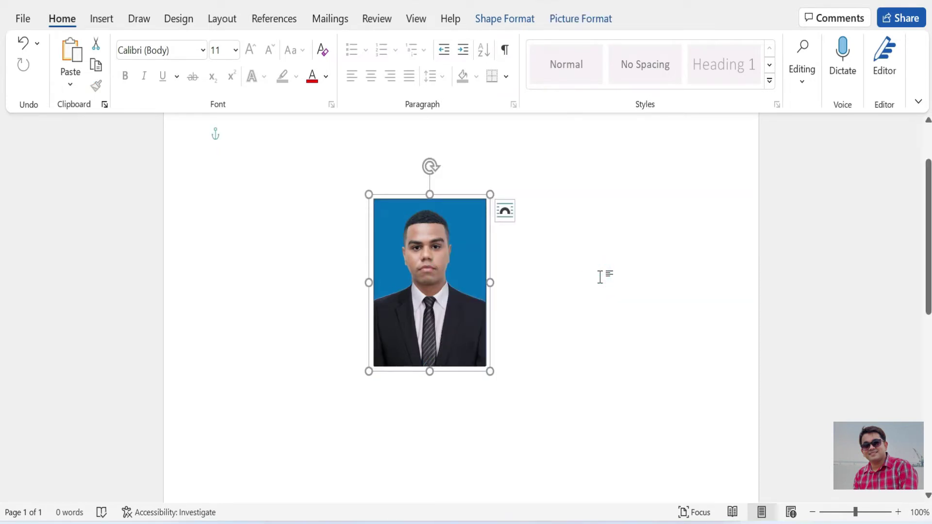
{"action": "left_click", "coordinate": [575, 273]}
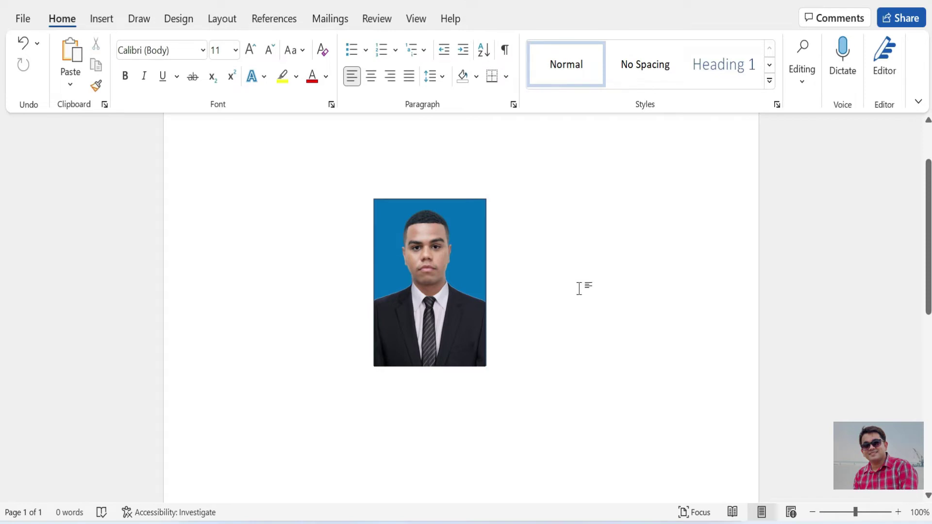
- Move the grouped photo to the page's left margin and duplicate it sideways into an aligned row of four
{"action": "left_click", "coordinate": [561, 284]}
{"action": "left_click_drag", "start_coordinate": [452, 275], "coordinate": [292, 237]}
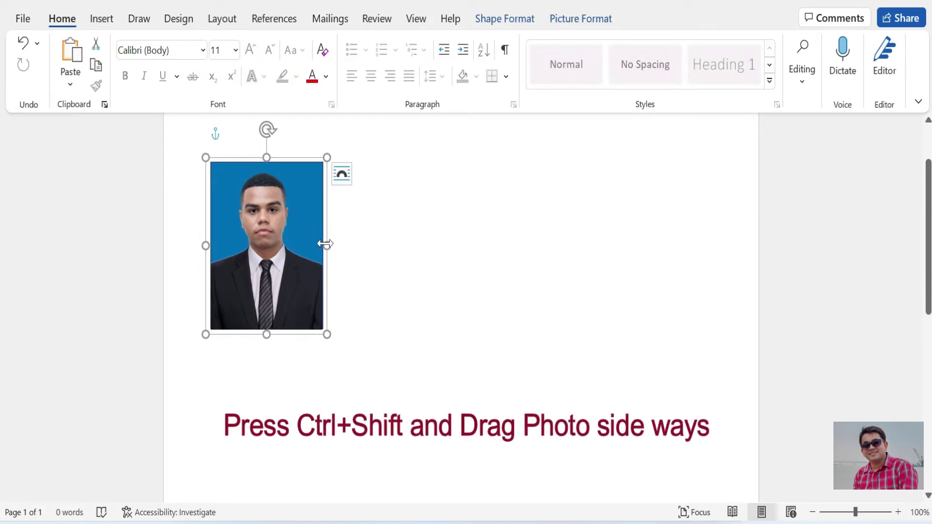
{"action": "left_click_drag", "start_coordinate": [286, 238], "coordinate": [589, 258]}
{"action": "left_click", "coordinate": [401, 247]}
{"action": "left_click", "coordinate": [503, 258]}
{"action": "left_click", "coordinate": [585, 383]}
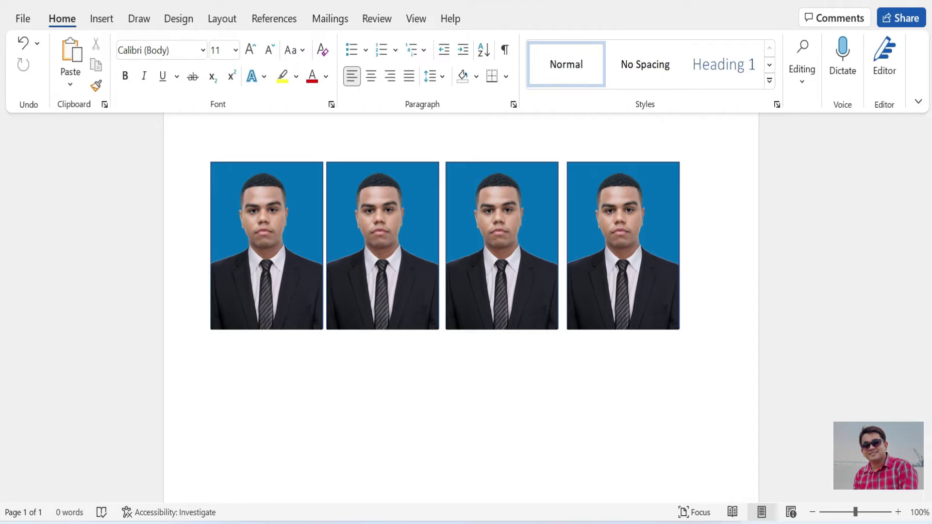
- Find and open the Snipping Tool
{"action": "key", "text": "super"}
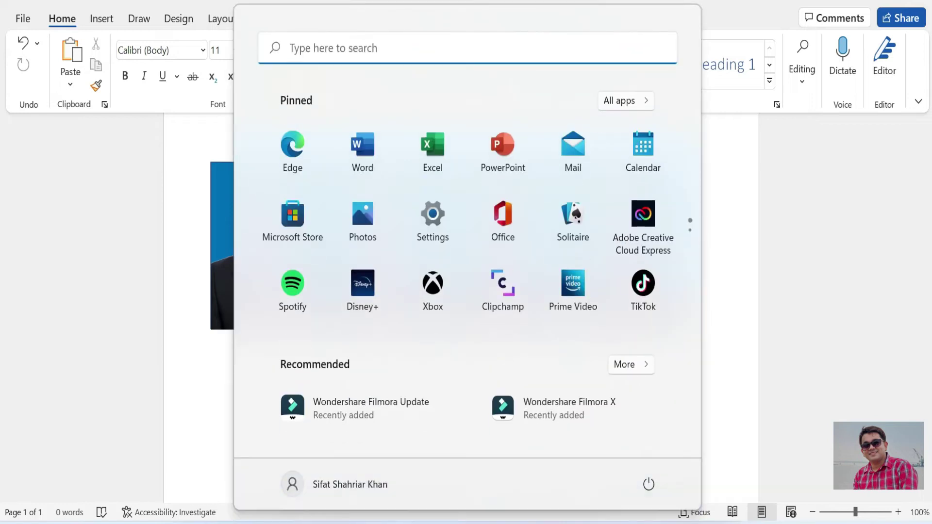
{"action": "type", "text": "snip"}
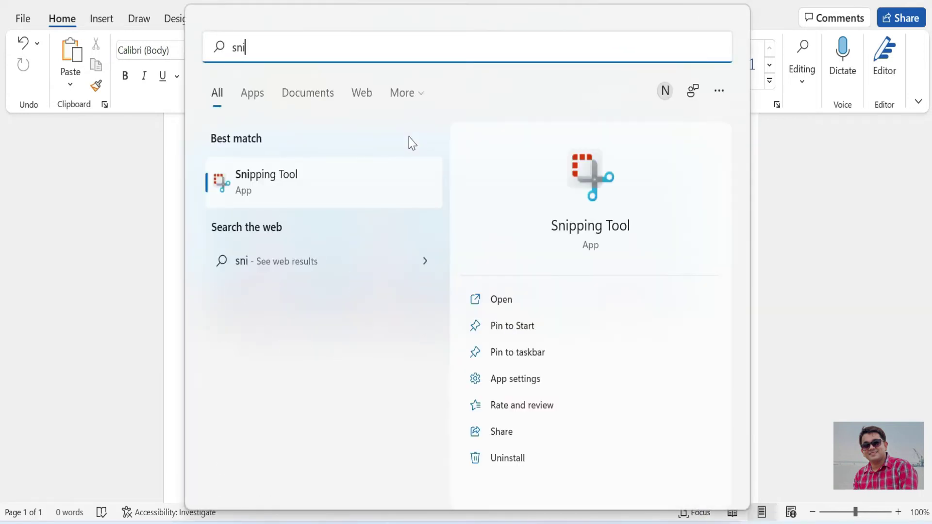
{"action": "left_click", "coordinate": [315, 193]}
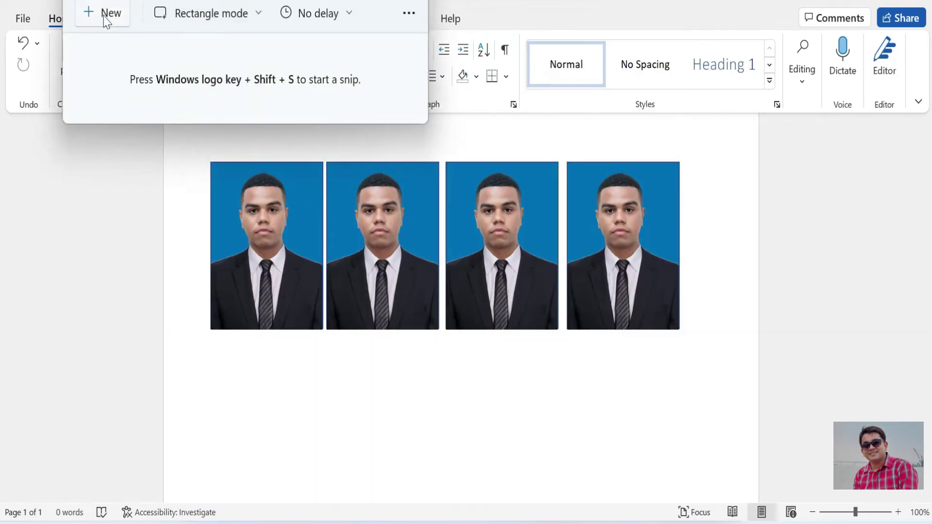
- Take a rectangular snip tightly around the first photo in the row
{"action": "left_click", "coordinate": [105, 15]}
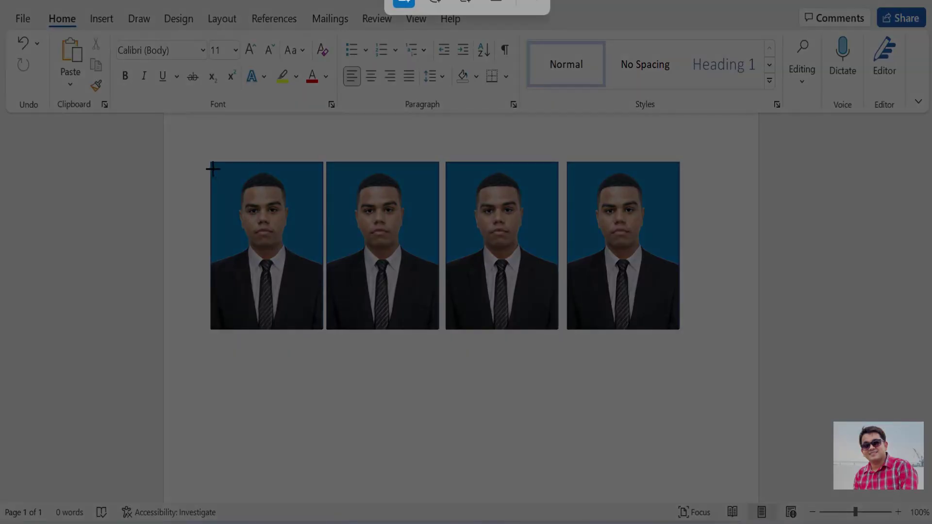
{"action": "left_click_drag", "start_coordinate": [210, 161], "coordinate": [322, 330]}
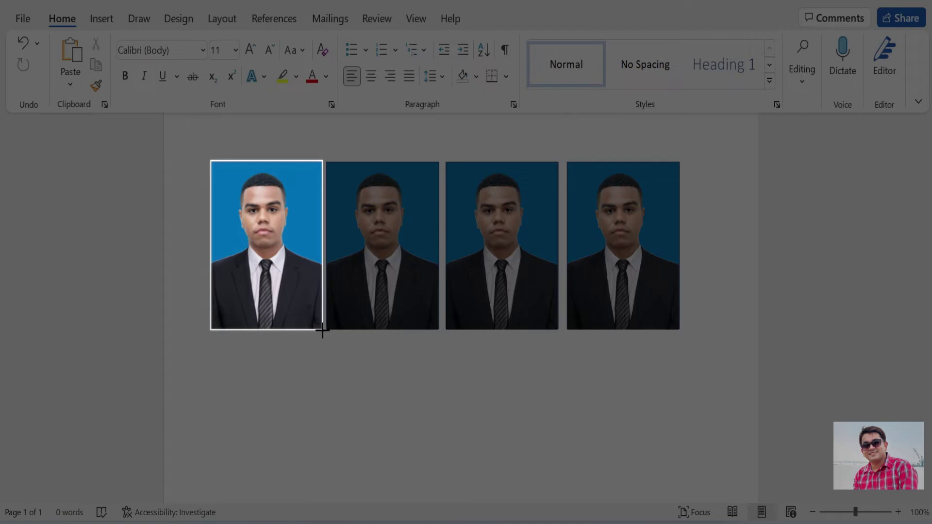
{"action": "left_click_drag", "start_coordinate": [323, 330], "coordinate": [323, 330]}
{"action": "scroll", "coordinate": [260, 96], "scroll_direction": "right", "scroll_amount": 3}
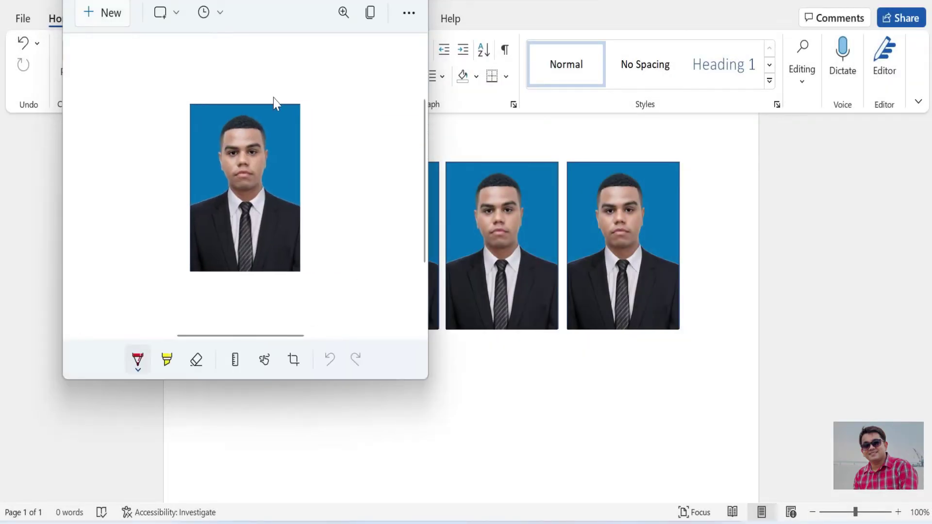
- Save the snip to the Desktop as a PNG file named 11
{"action": "left_click", "coordinate": [410, 13]}
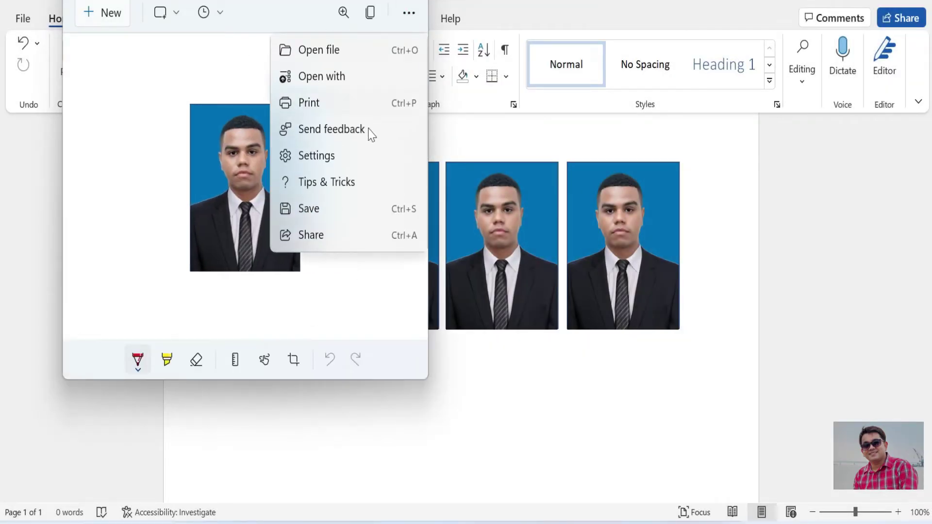
{"action": "left_click", "coordinate": [320, 214]}
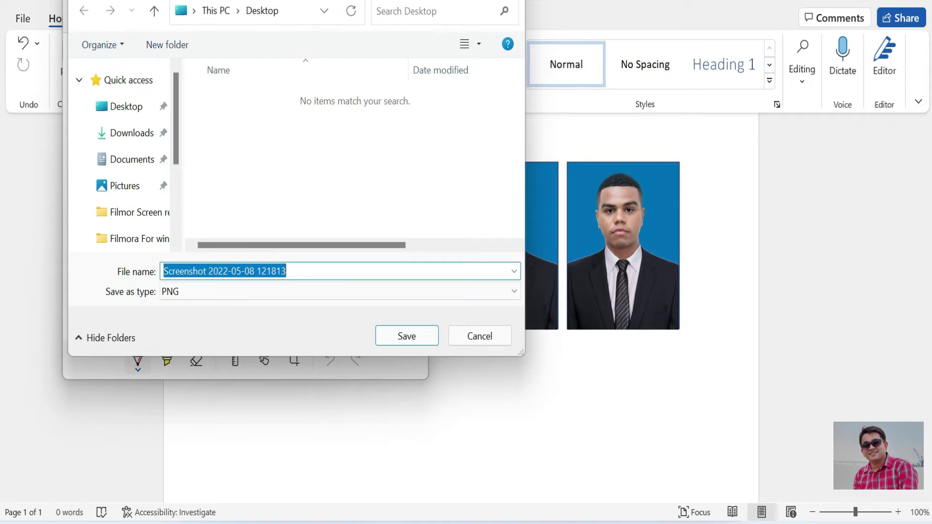
{"action": "type", "text": "11"}
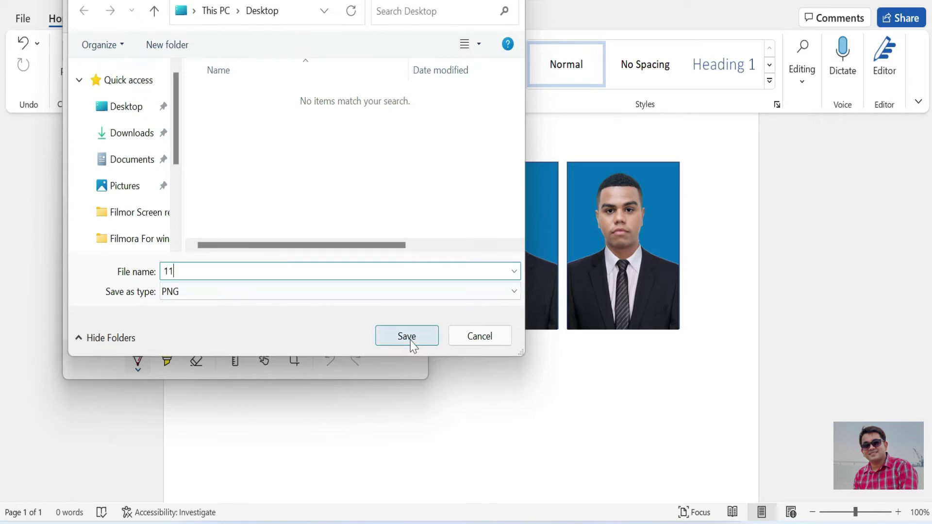
{"action": "left_click", "coordinate": [331, 290]}
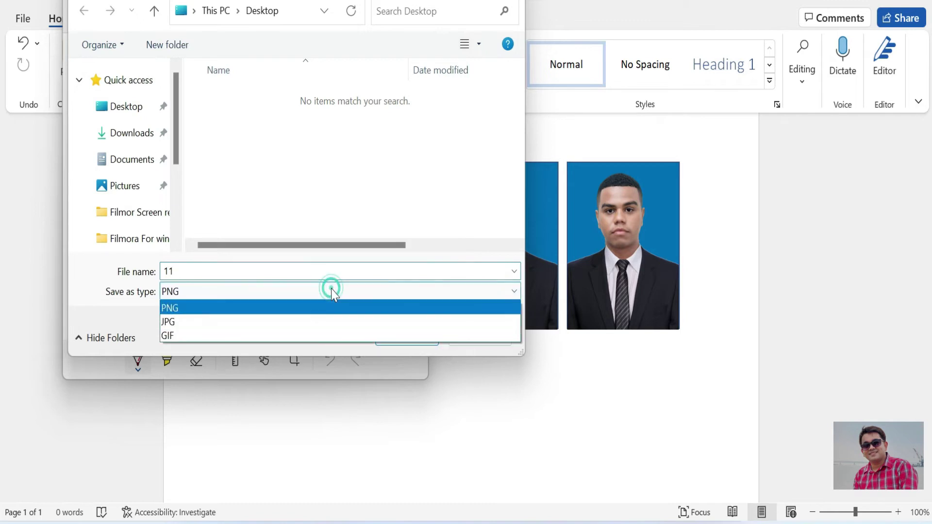
{"action": "left_click", "coordinate": [200, 308]}
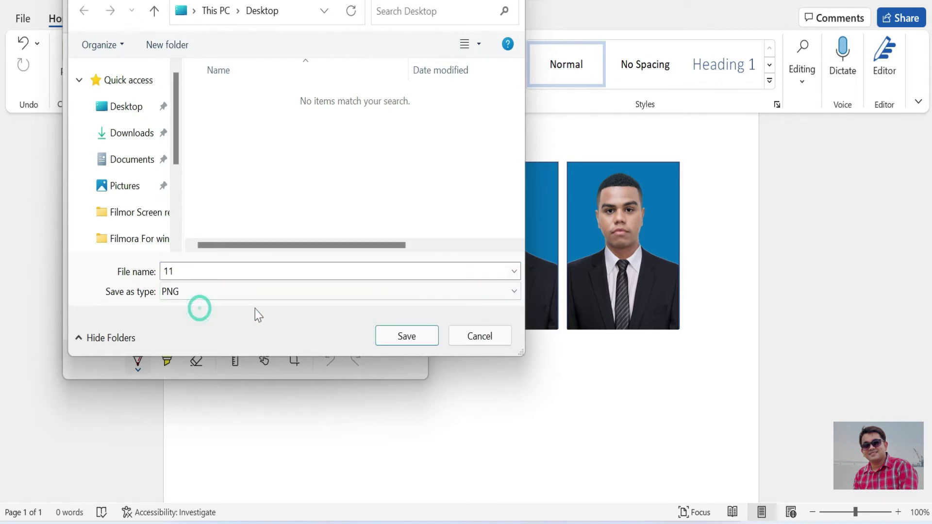
{"action": "left_click", "coordinate": [405, 335]}
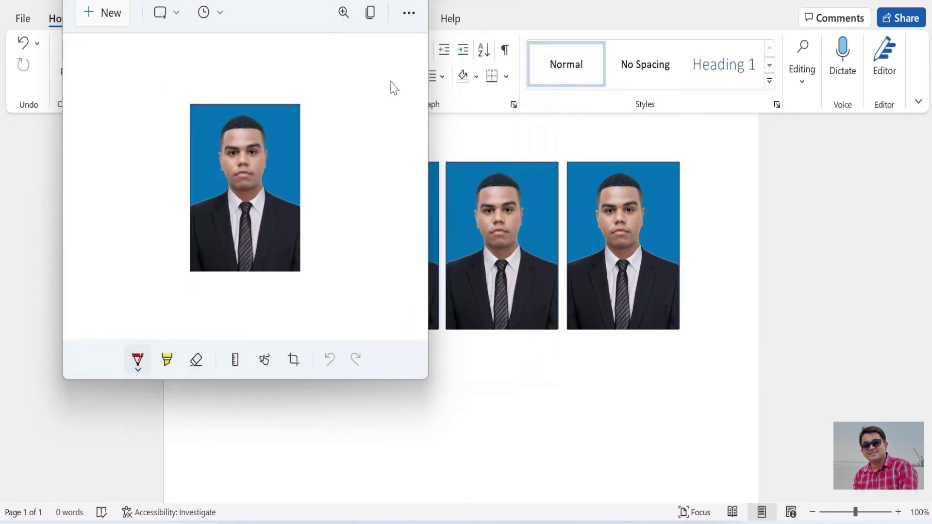
- Close the Snipping Tool, open the saved image 11 from the desktop and start editing it in Photos
{"action": "left_click", "coordinate": [418, 4]}
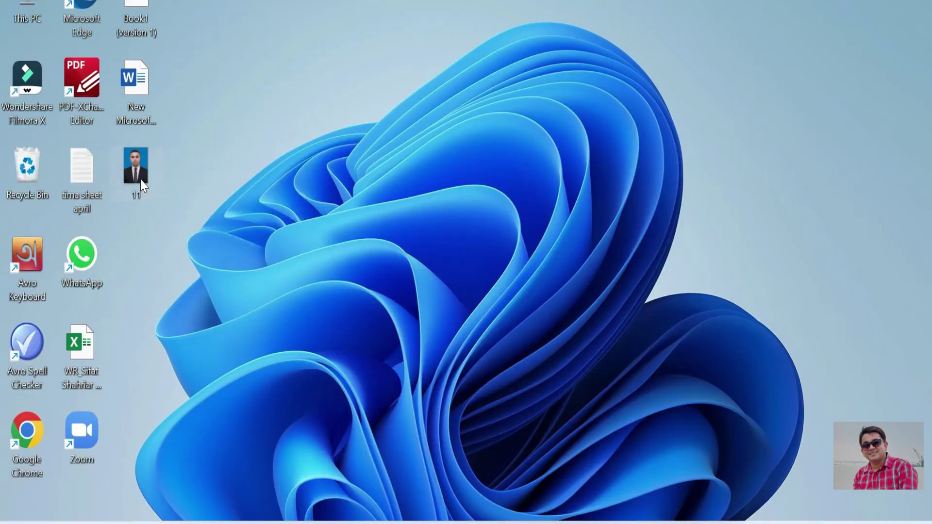
{"action": "double_click", "coordinate": [141, 180]}
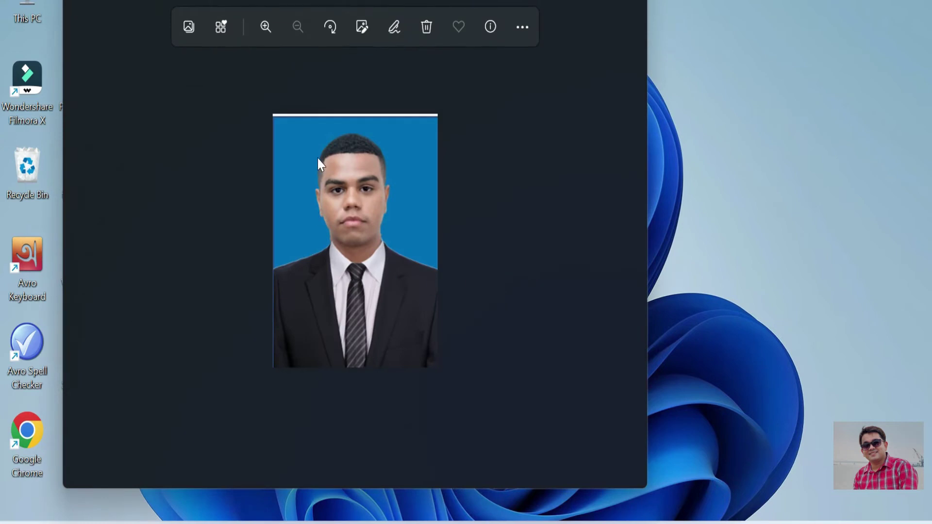
{"action": "left_click", "coordinate": [362, 29]}
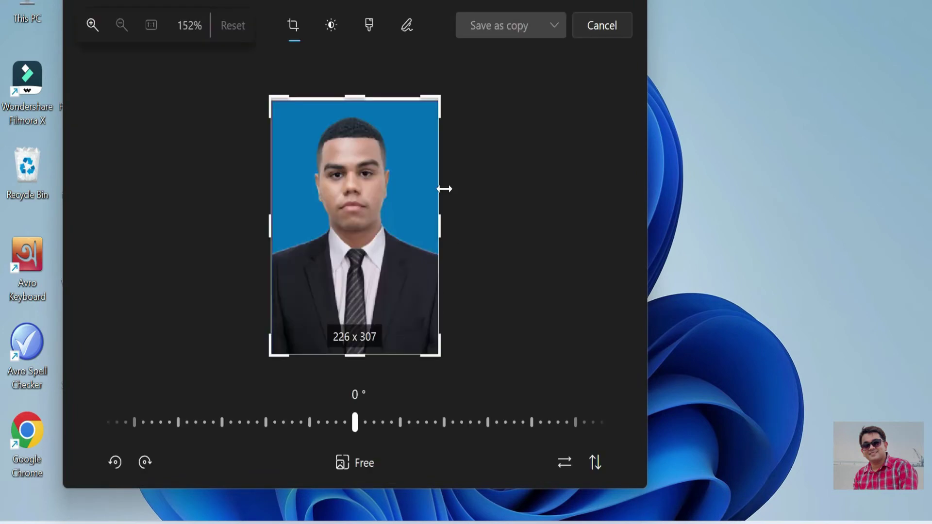
- Crop the photo's top and bottom edges to a height of 292 pixels and trim a thin strip off both sides
{"action": "left_click_drag", "start_coordinate": [361, 95], "coordinate": [365, 97]}
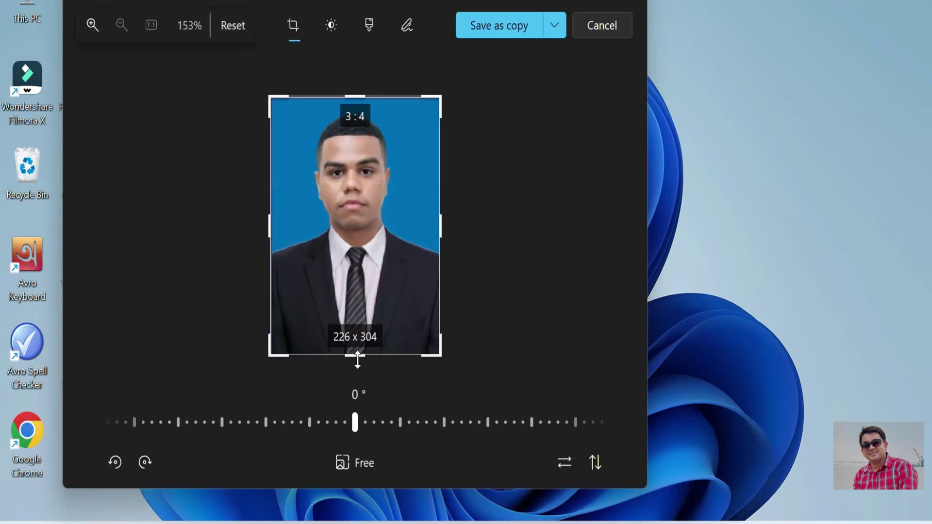
{"action": "left_click_drag", "start_coordinate": [360, 355], "coordinate": [362, 348]}
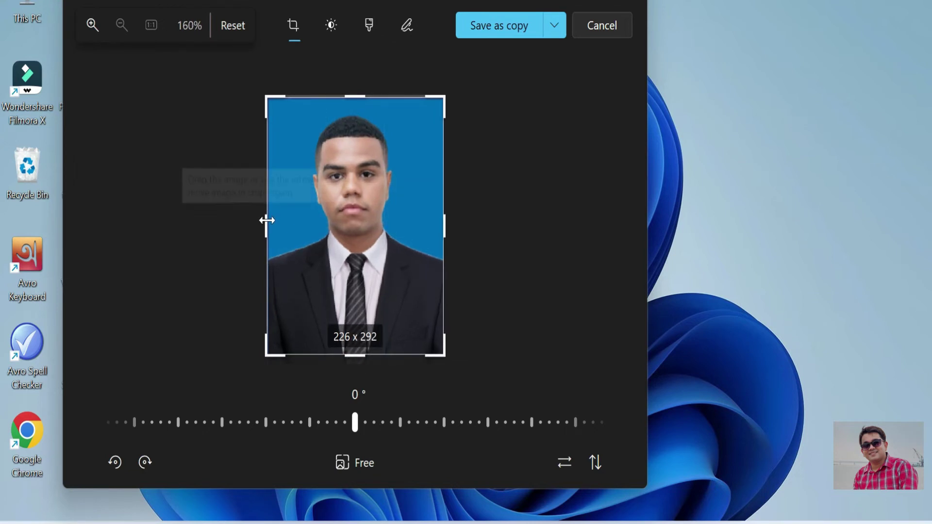
{"action": "left_click_drag", "start_coordinate": [265, 220], "coordinate": [270, 220]}
{"action": "left_click_drag", "start_coordinate": [443, 224], "coordinate": [441, 225]}
- Save the cropped photo to the Desktop as a PNG named 11, replacing the existing file
{"action": "left_click", "coordinate": [509, 20]}
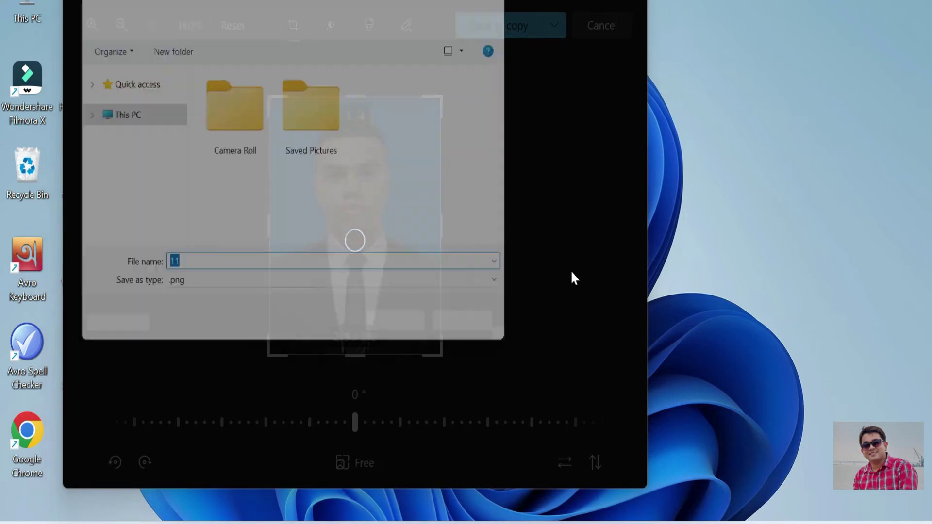
{"action": "scroll", "coordinate": [181, 162], "scroll_direction": "up", "scroll_amount": 3}
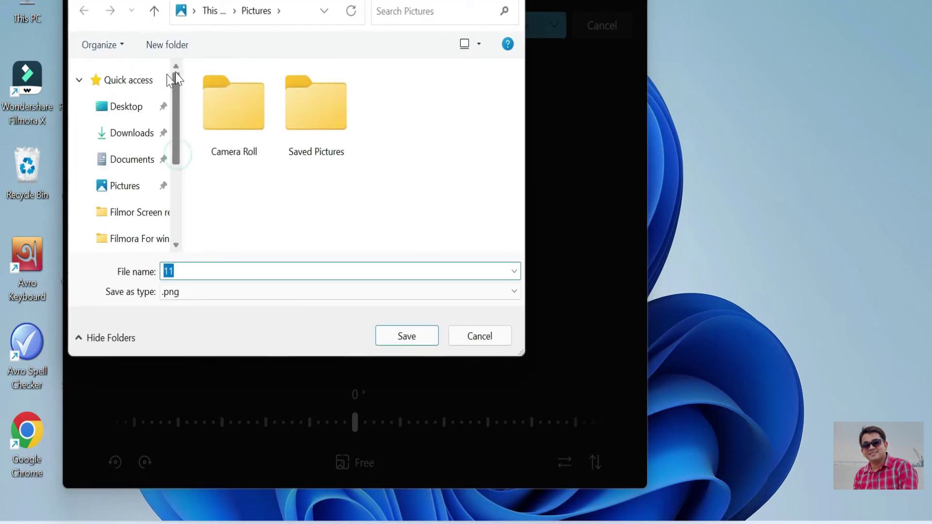
{"action": "left_click", "coordinate": [126, 106]}
{"action": "left_click", "coordinate": [419, 340]}
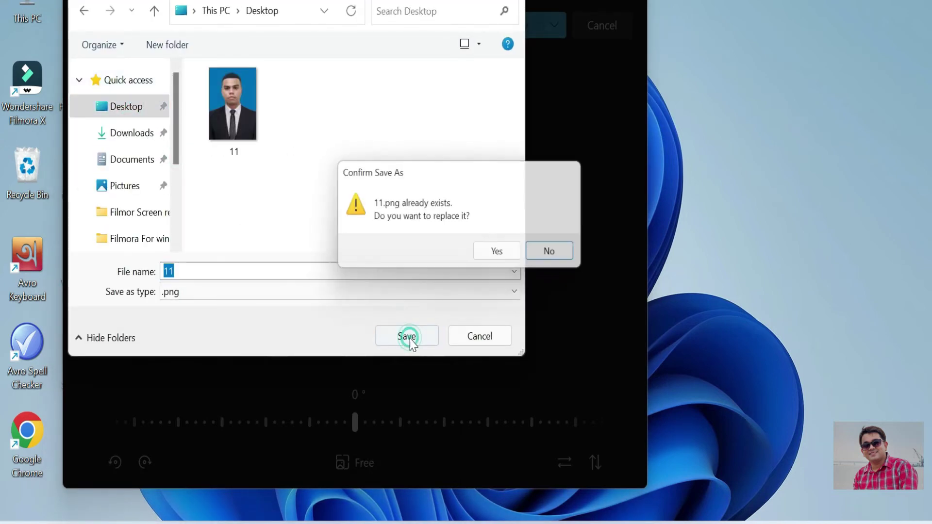
{"action": "left_click", "coordinate": [509, 256]}
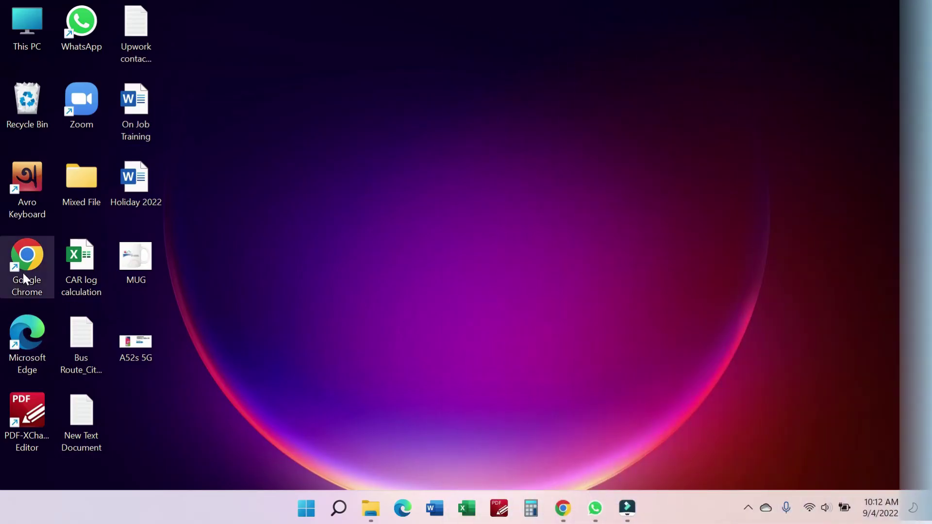
- Open Google Chrome, search Google for "coat png" and show the image results
{"action": "double_click", "coordinate": [23, 273]}
{"action": "left_click", "coordinate": [721, 26]}
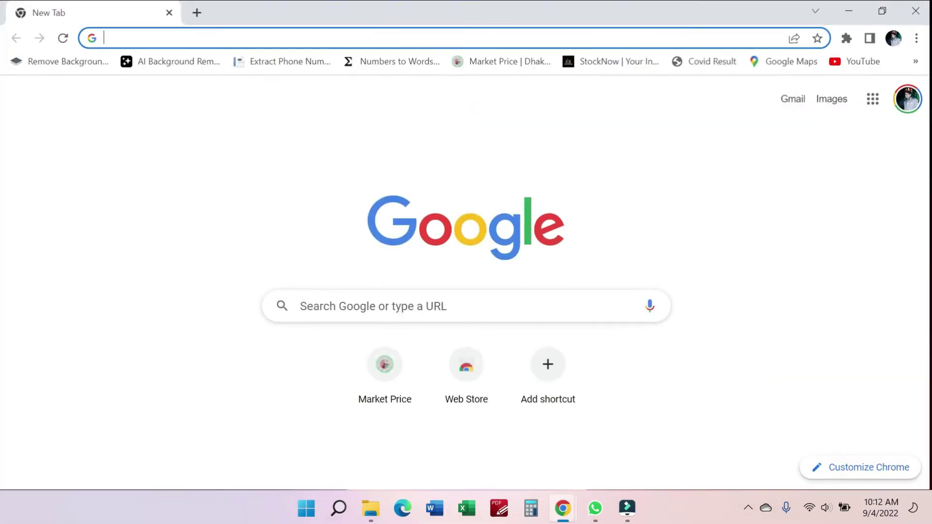
{"action": "left_click", "coordinate": [491, 304]}
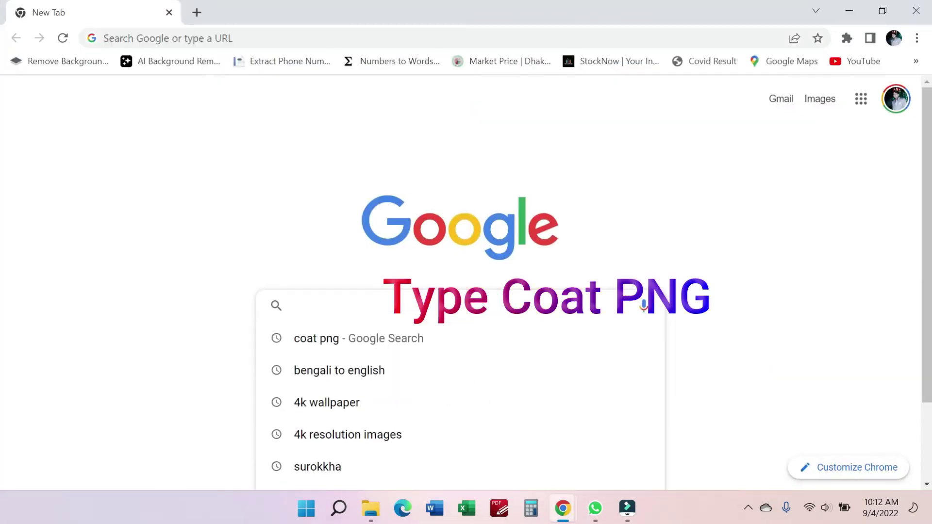
{"action": "type", "text": "coat png"}
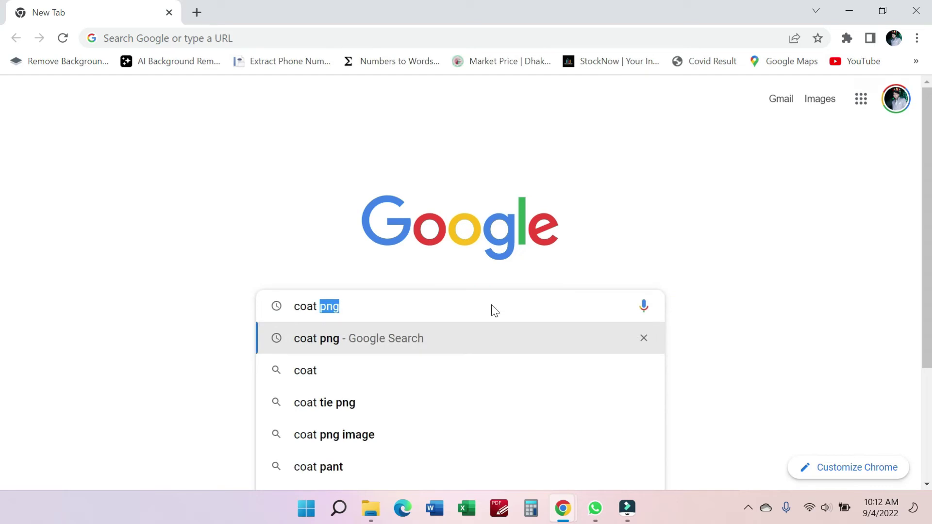
{"action": "key", "text": "Return"}
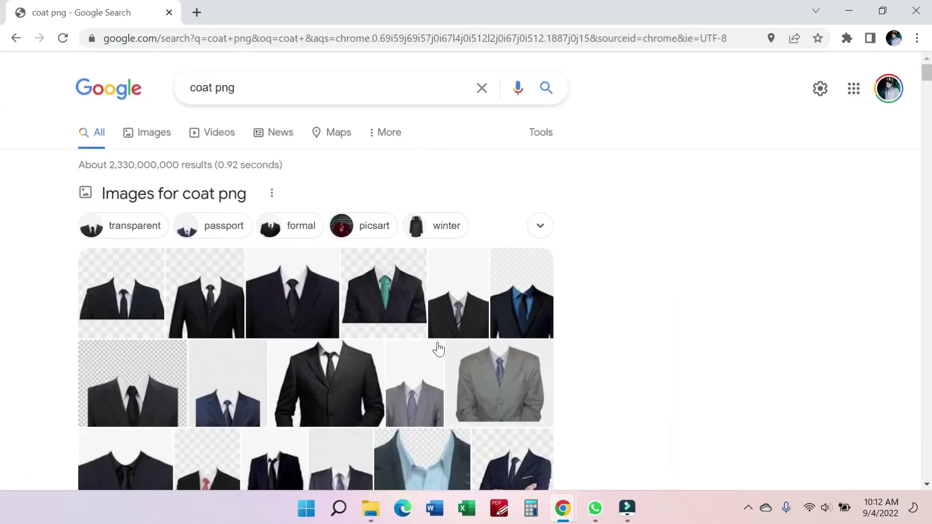
{"action": "scroll", "coordinate": [439, 348], "scroll_direction": "down", "scroll_amount": 1}
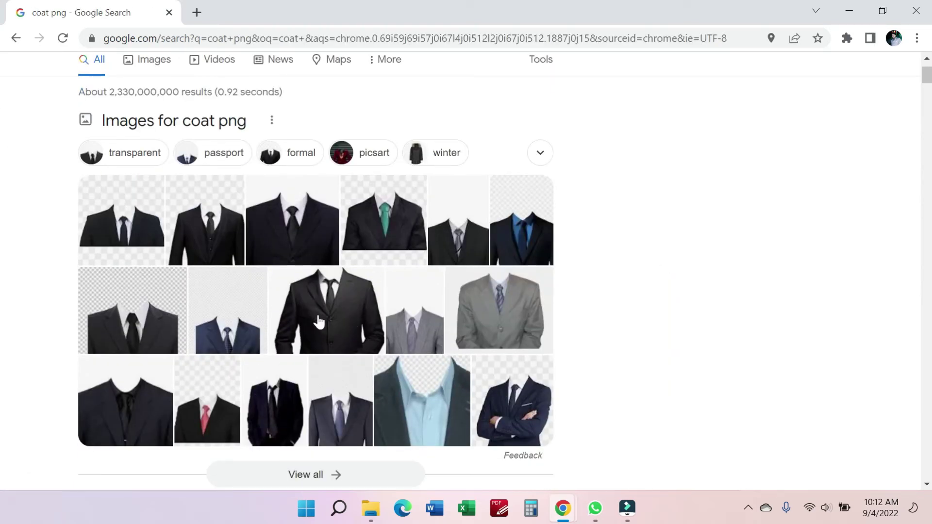
{"action": "left_click", "coordinate": [155, 63]}
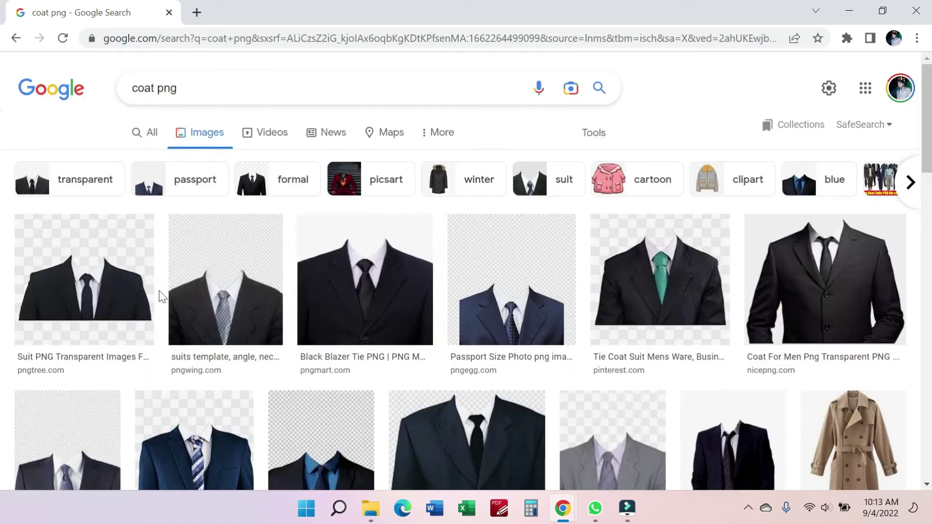
- Look through the coat image results for suits that could fit a passport photo
{"action": "scroll", "coordinate": [843, 302], "scroll_direction": "down", "scroll_amount": 3}
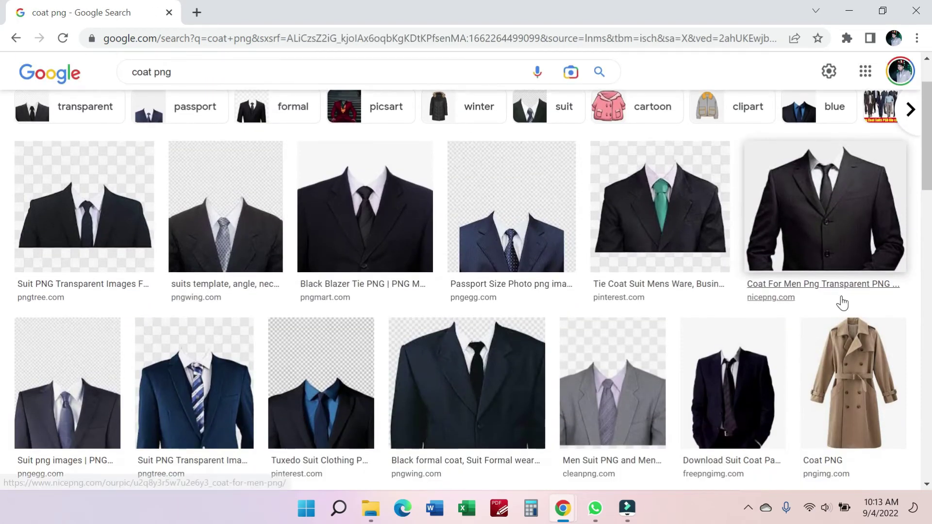
{"action": "scroll", "coordinate": [843, 305], "scroll_direction": "down", "scroll_amount": 6}
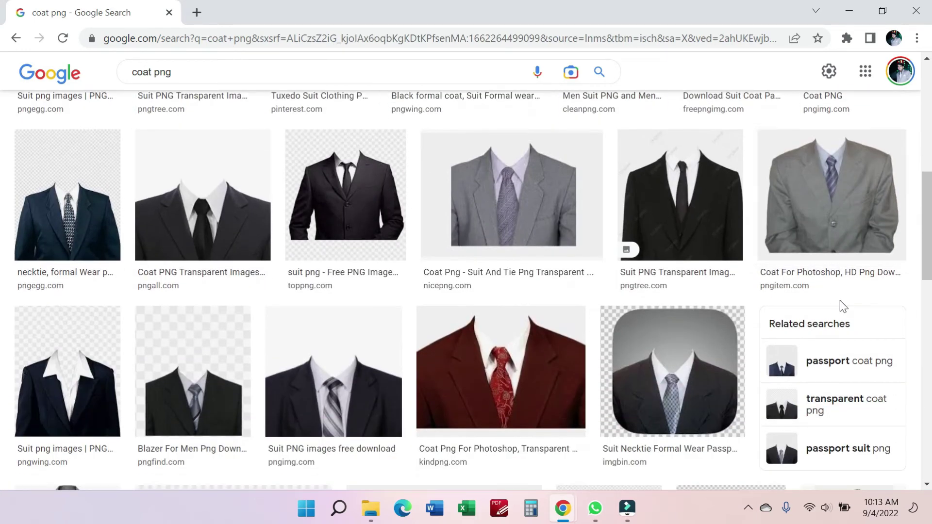
{"action": "scroll", "coordinate": [843, 306], "scroll_direction": "down", "scroll_amount": 3}
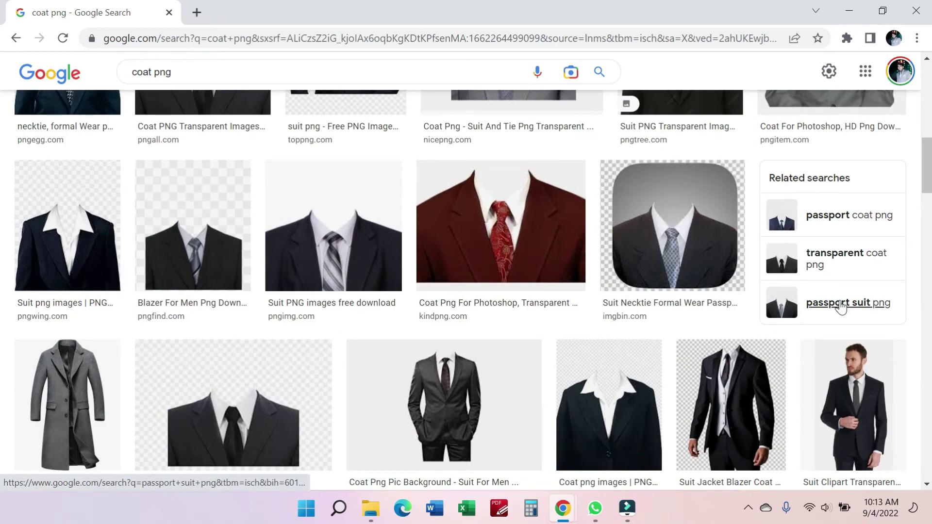
{"action": "scroll", "coordinate": [841, 307], "scroll_direction": "down", "scroll_amount": 8}
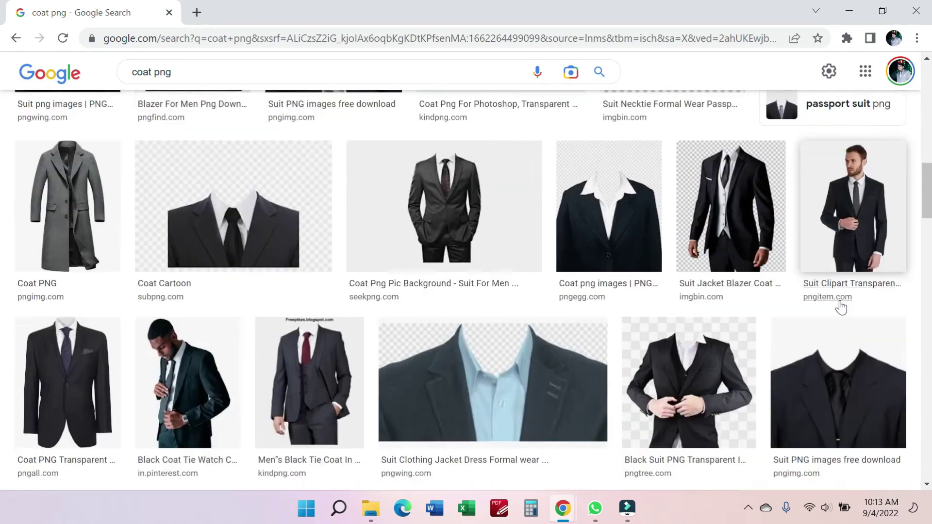
{"action": "scroll", "coordinate": [842, 307], "scroll_direction": "down", "scroll_amount": 10}
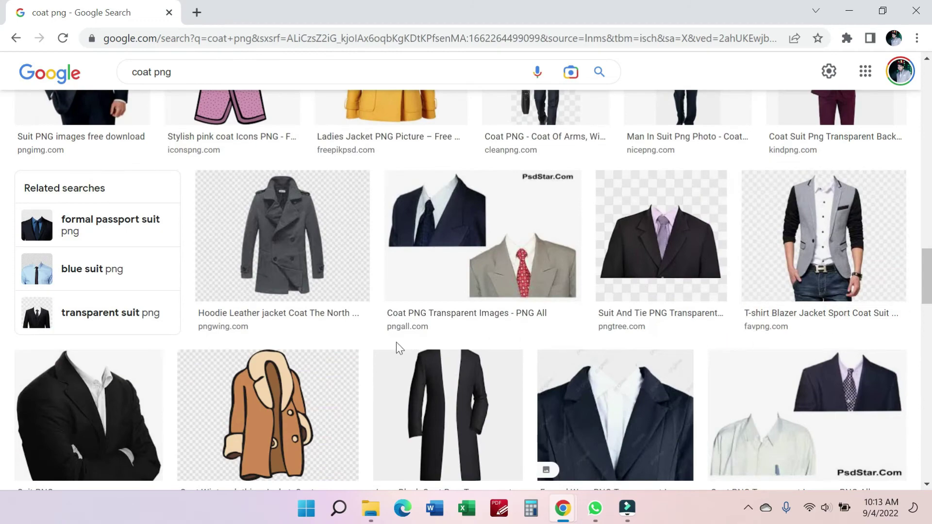
{"action": "scroll", "coordinate": [316, 346], "scroll_direction": "down", "scroll_amount": 7}
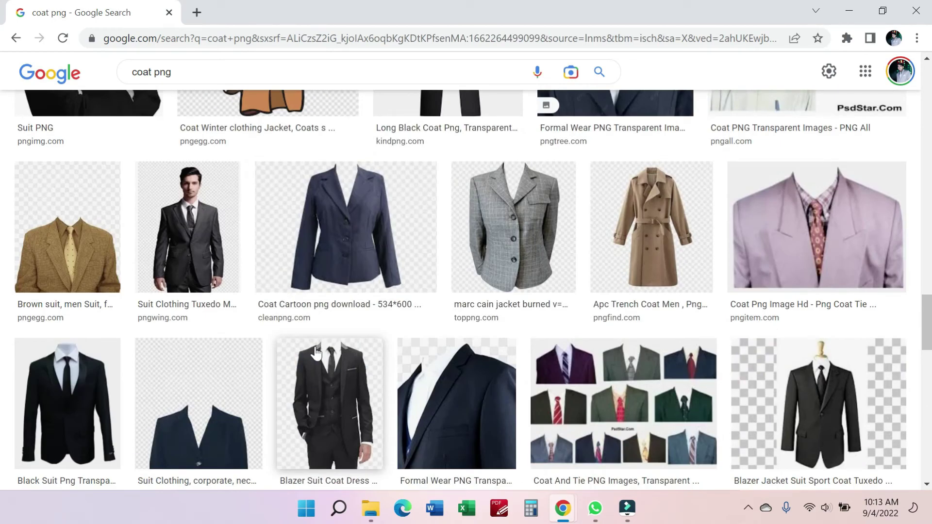
{"action": "scroll", "coordinate": [315, 353], "scroll_direction": "up", "scroll_amount": 20}
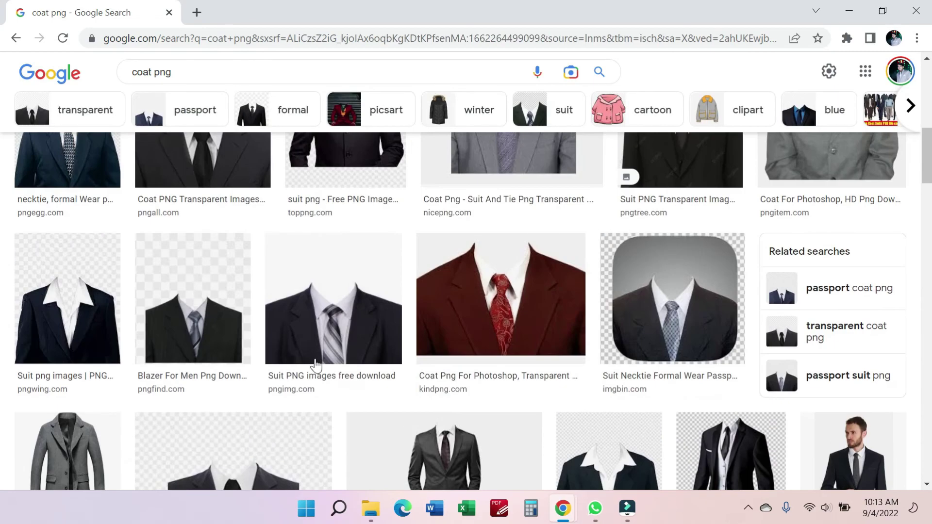
- Narrow the coat image results to transparent ones and find a dark suit with a striped tie
{"action": "key", "text": "alt+Left"}
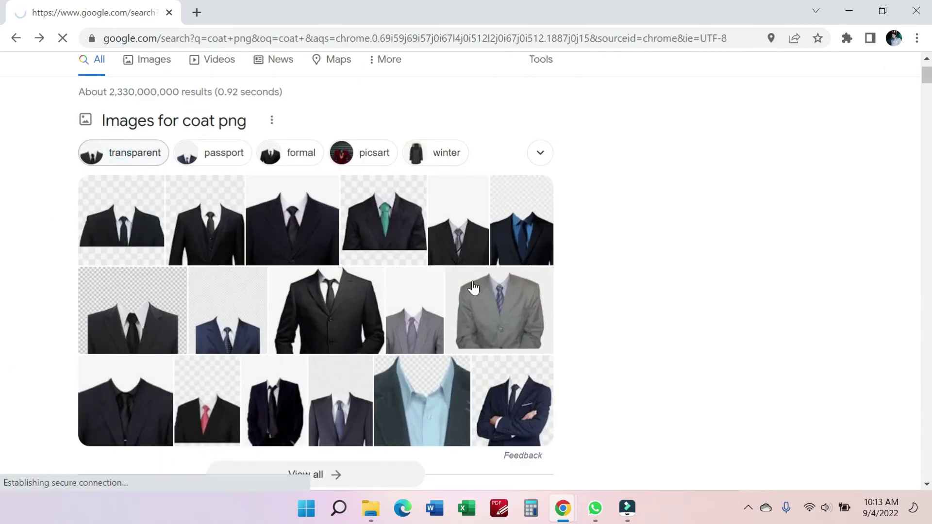
{"action": "key", "text": "alt+Right"}
{"action": "scroll", "coordinate": [466, 340], "scroll_direction": "down", "scroll_amount": 6}
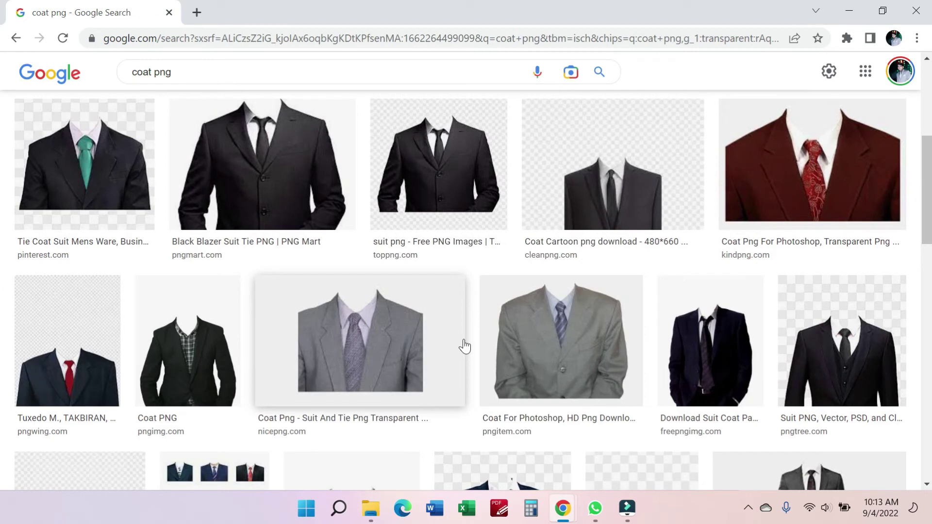
{"action": "scroll", "coordinate": [464, 346], "scroll_direction": "down", "scroll_amount": 3}
- Open the dark suit with striped tie from Pngimg.com and save it to Downloads as the PNG image suit_PNG93208
{"action": "left_click", "coordinate": [361, 384]}
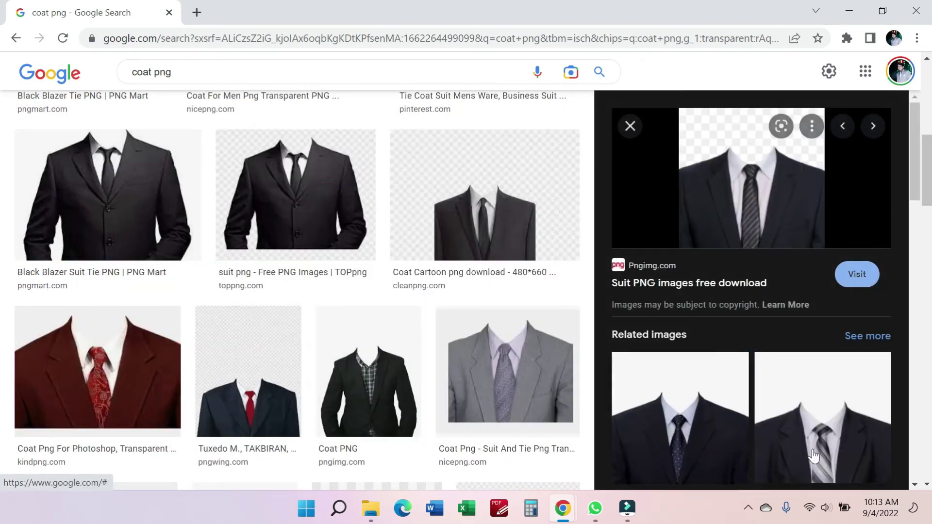
{"action": "right_click", "coordinate": [771, 183]}
{"action": "left_click", "coordinate": [672, 334]}
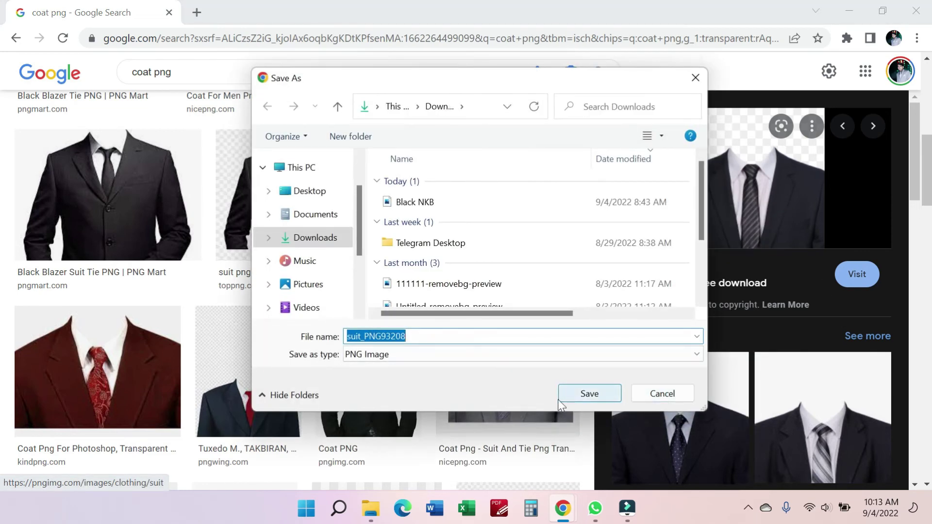
{"action": "left_click", "coordinate": [606, 400]}
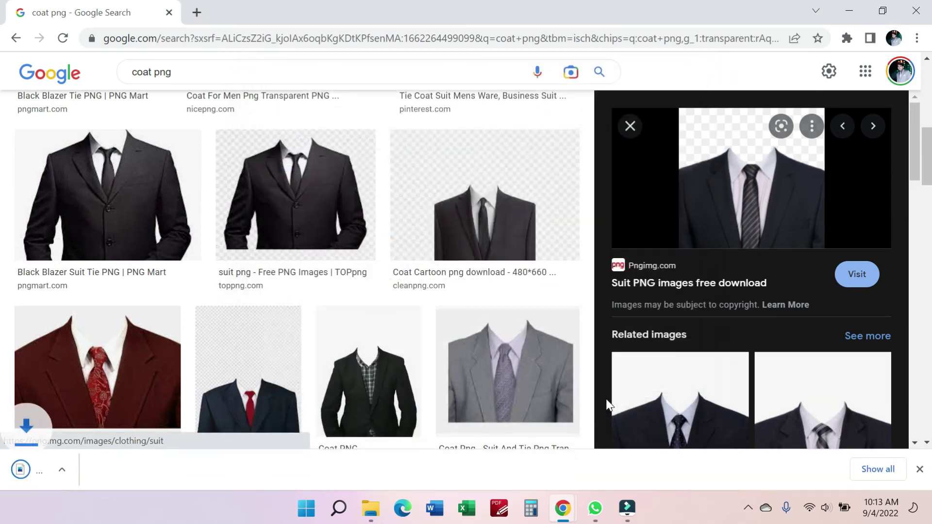